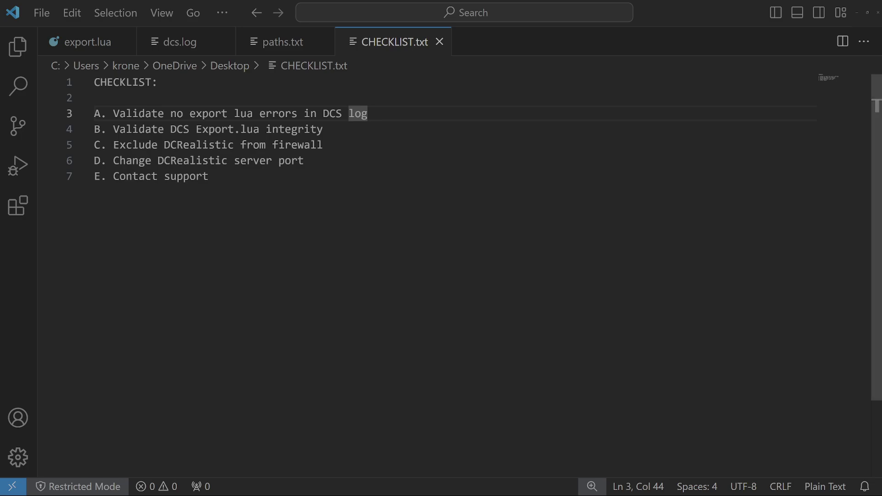
Review the troubleshooting items in CHECKLIST.txt, highlighting item A about validating export lua errors in the DCS log
click(310, 114)
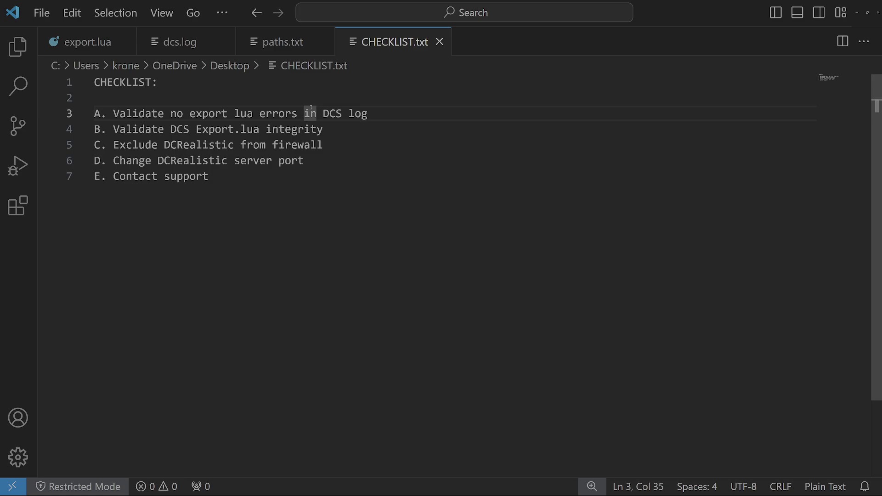
drag(114, 114, 229, 182)
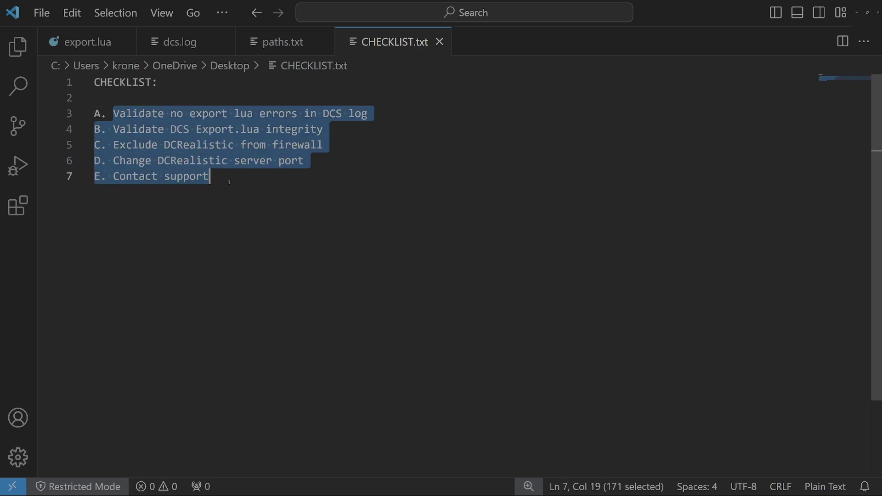
click(229, 183)
drag(369, 113, 82, 114)
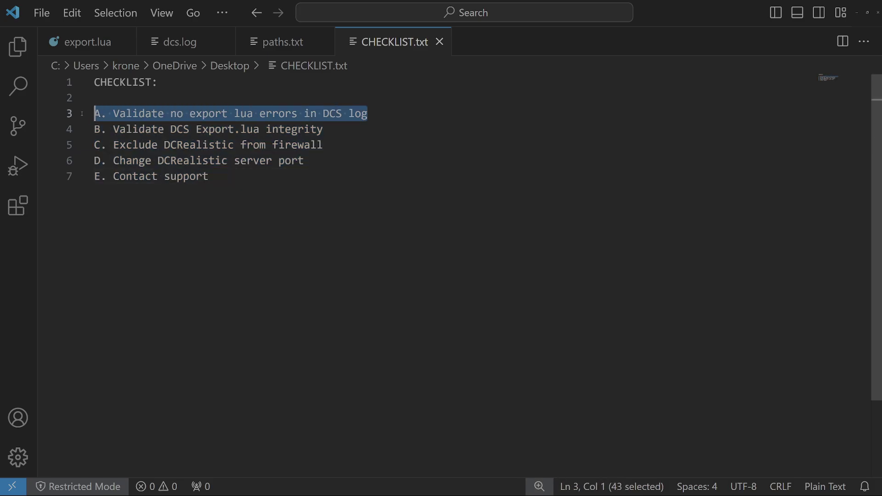
click(157, 114)
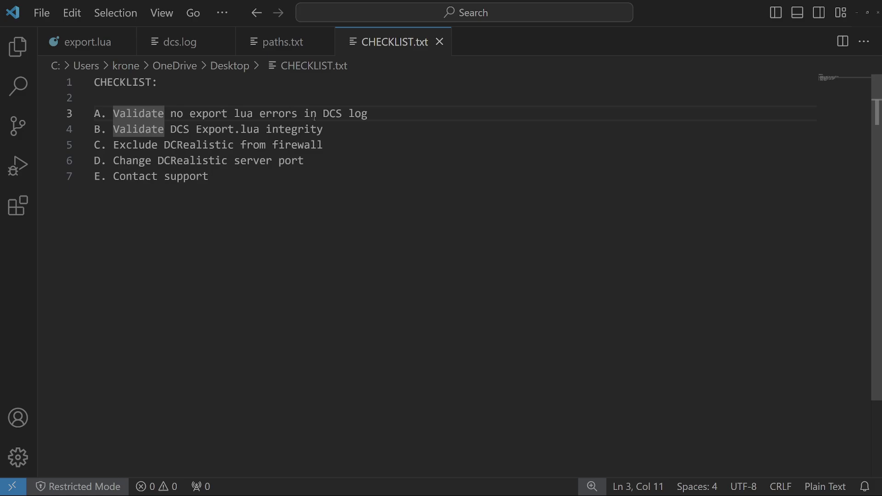
click(315, 113)
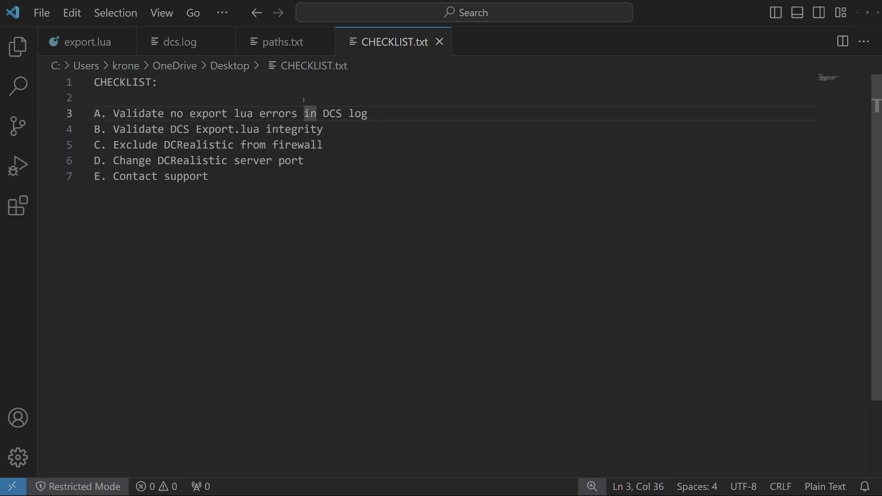
Open paths.txt and examine the DCS log path, highlighting its DCS and Logs folders and the dcs.log file name
click(275, 42)
click(238, 120)
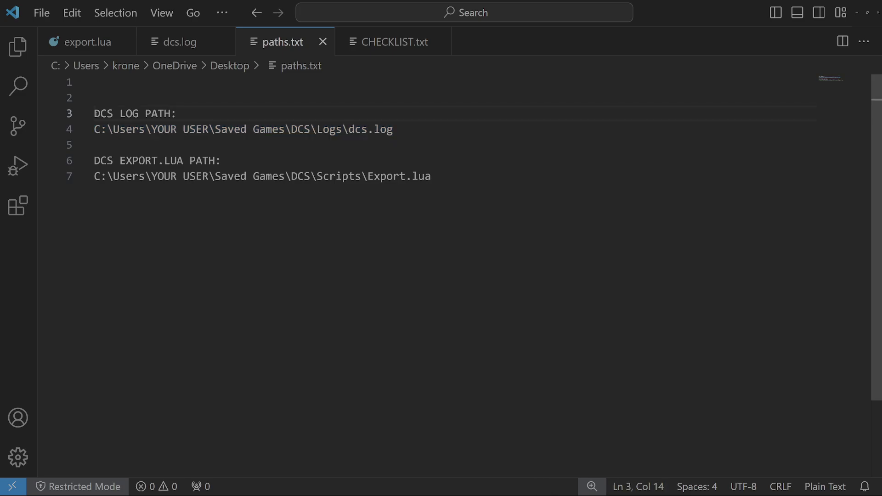
drag(96, 113, 278, 130)
click(292, 130)
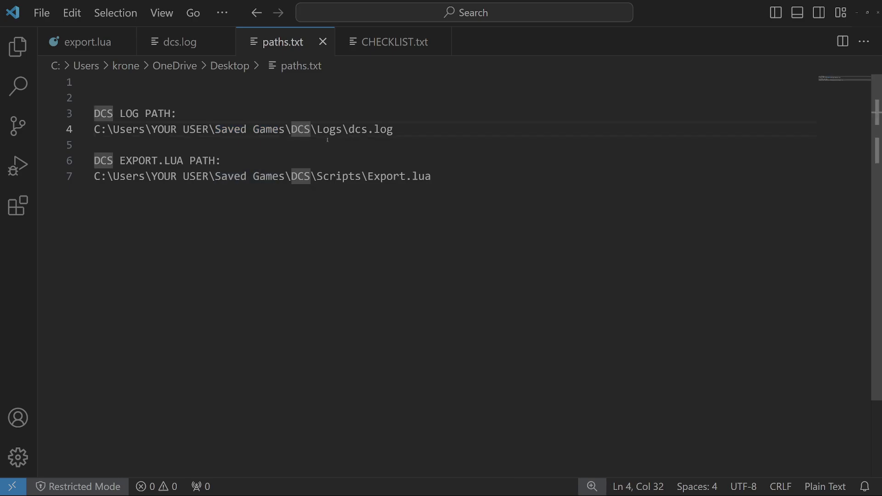
double_click(301, 130)
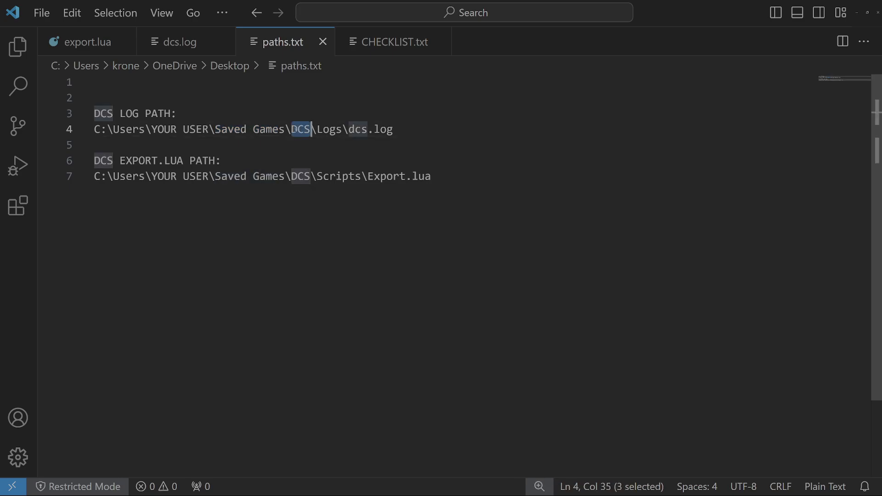
double_click(329, 129)
double_click(356, 129)
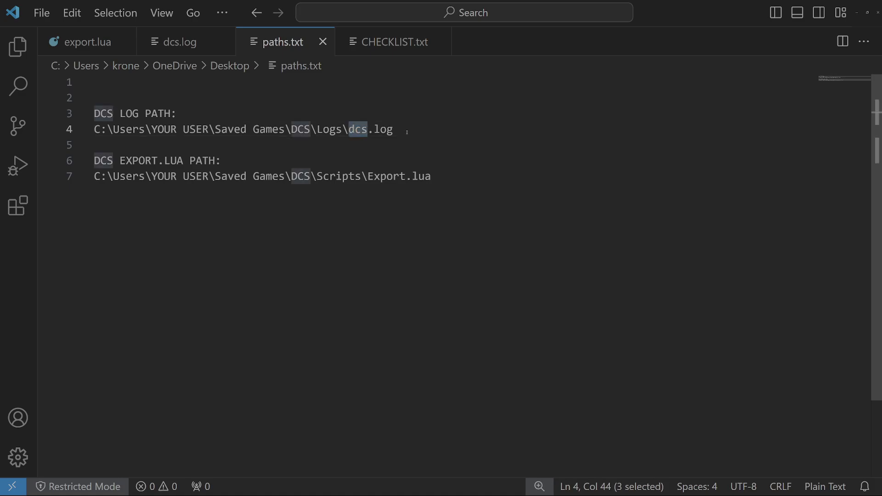
drag(407, 132, 349, 130)
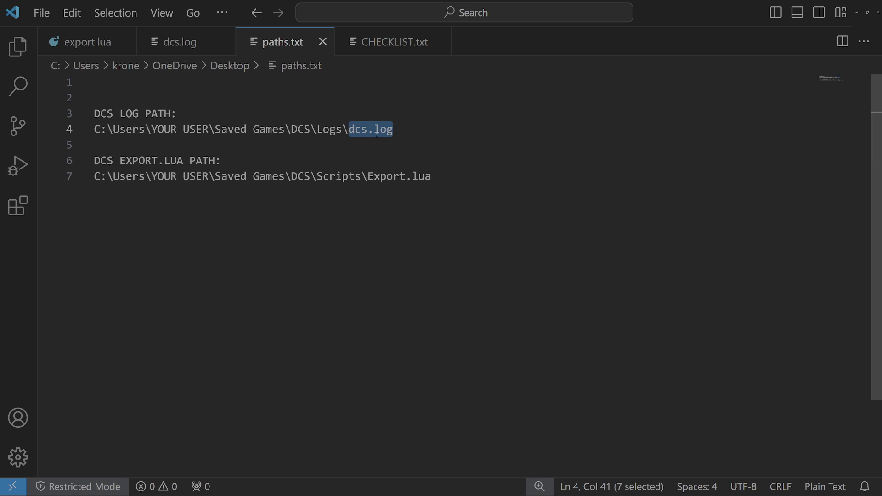
click(311, 130)
Open dcs.log and go to the beginning of the file
click(179, 41)
scroll(861, 120, up, 1)
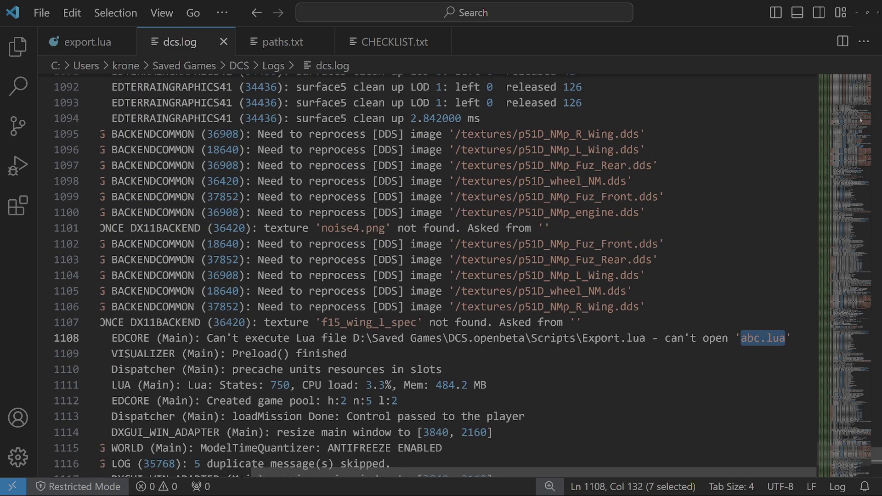
drag(838, 452, 845, 85)
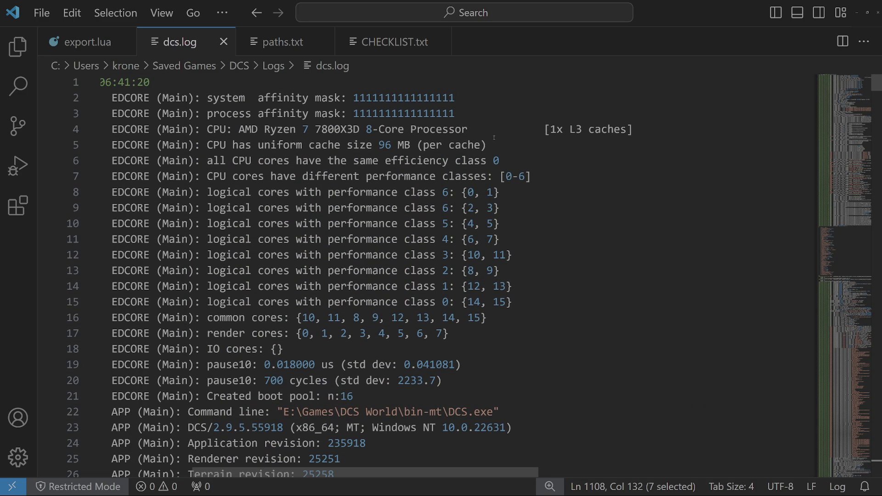
click(494, 138)
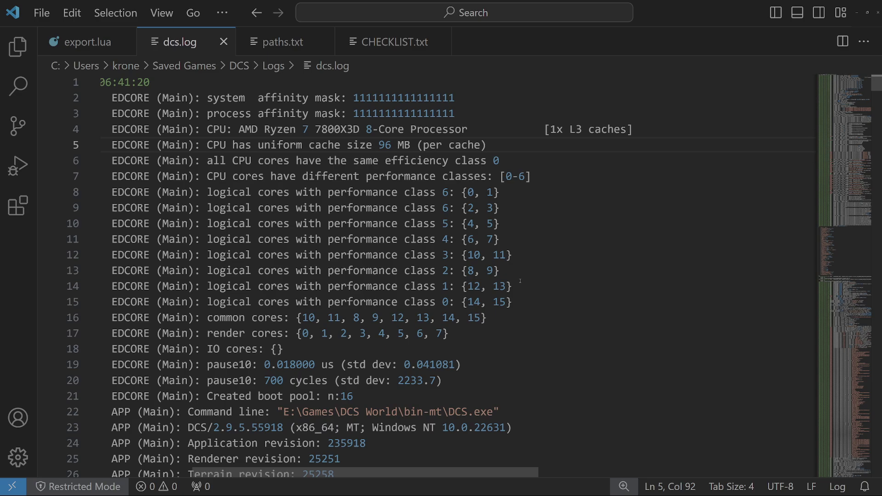
click(542, 257)
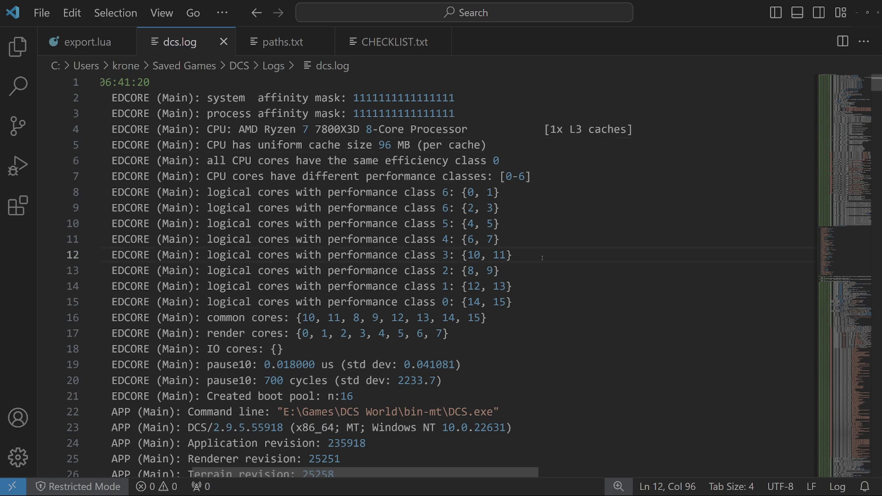
Search dcs.log for "export" and go to the second match
key(ctrl+f)
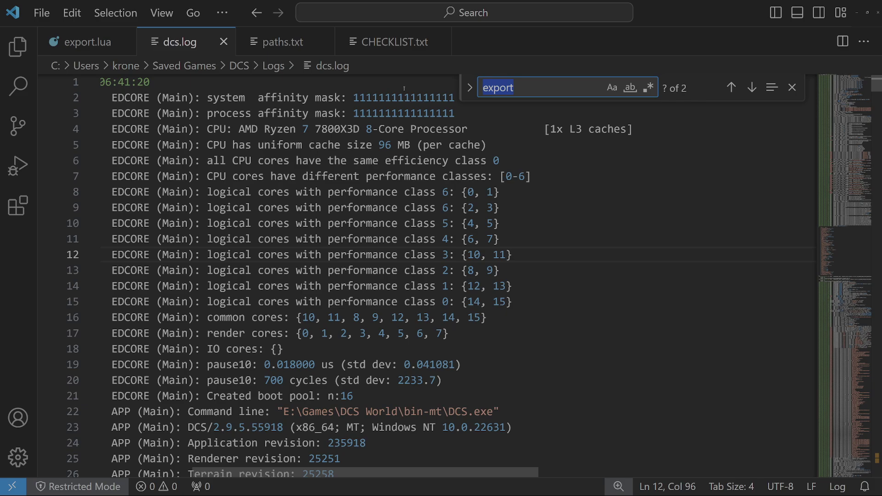
key(BackSpace)
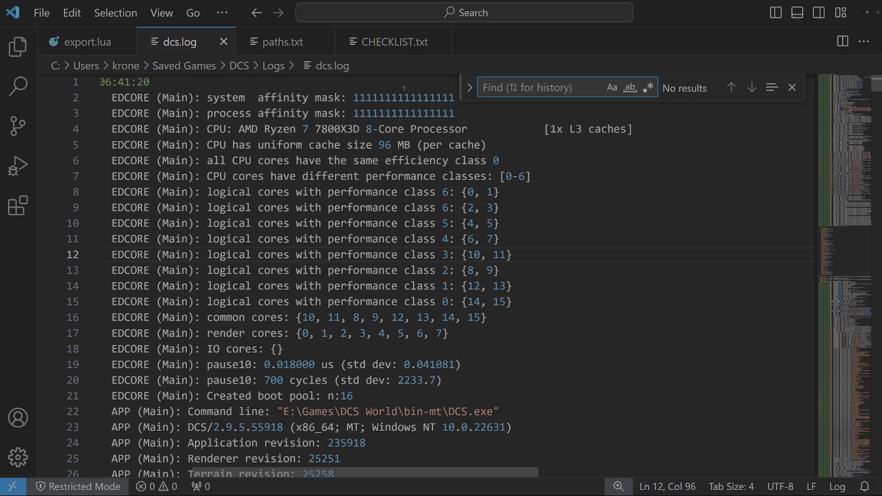
text(export)
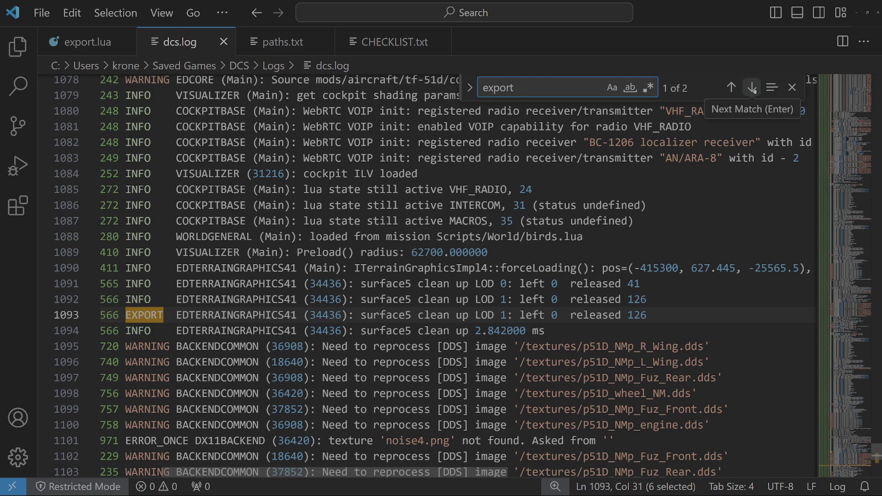
click(752, 88)
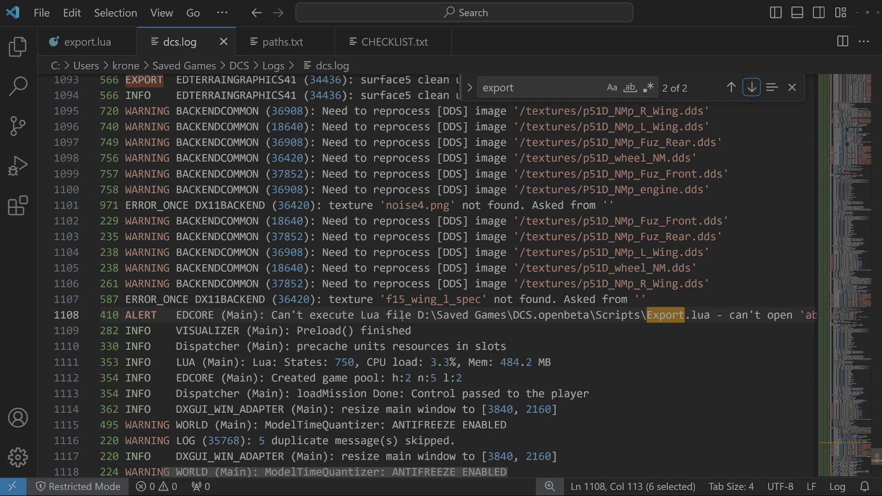
Highlight the ALERT label and the words "Can't execute Lua file" in the log entry on line 1108
double_click(128, 315)
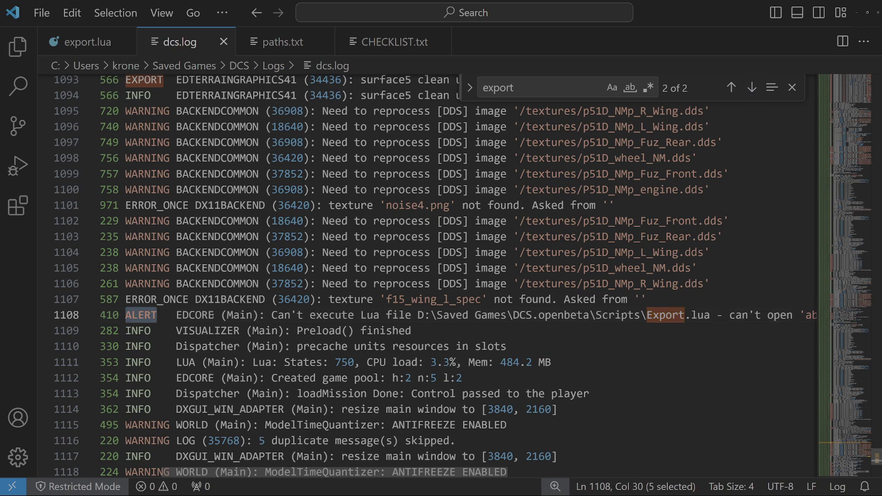
drag(272, 315, 413, 316)
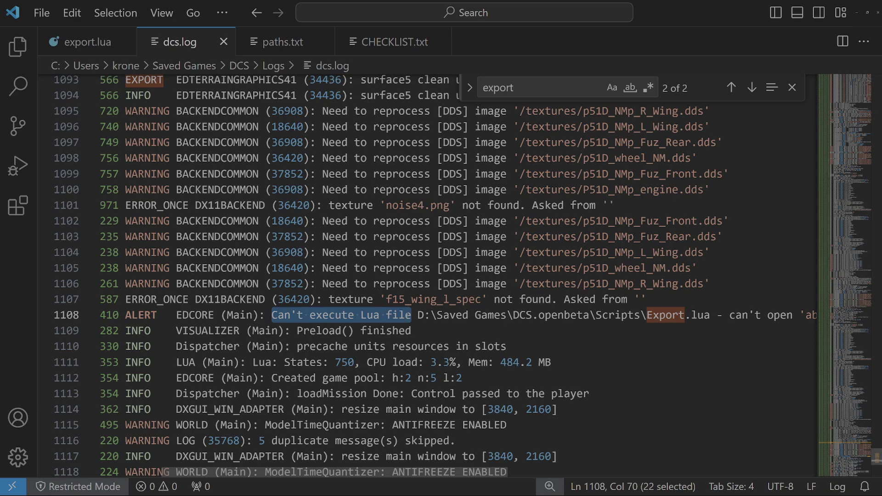
click(303, 315)
drag(271, 315, 407, 315)
click(336, 315)
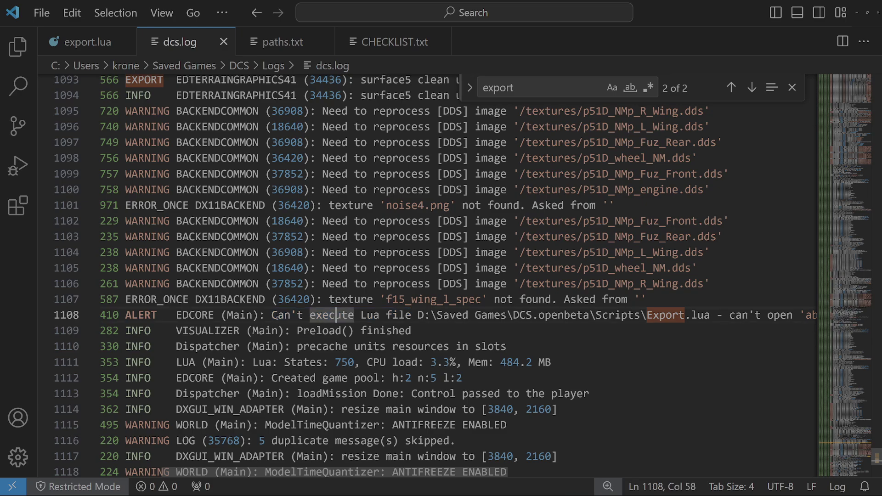
drag(272, 315, 411, 316)
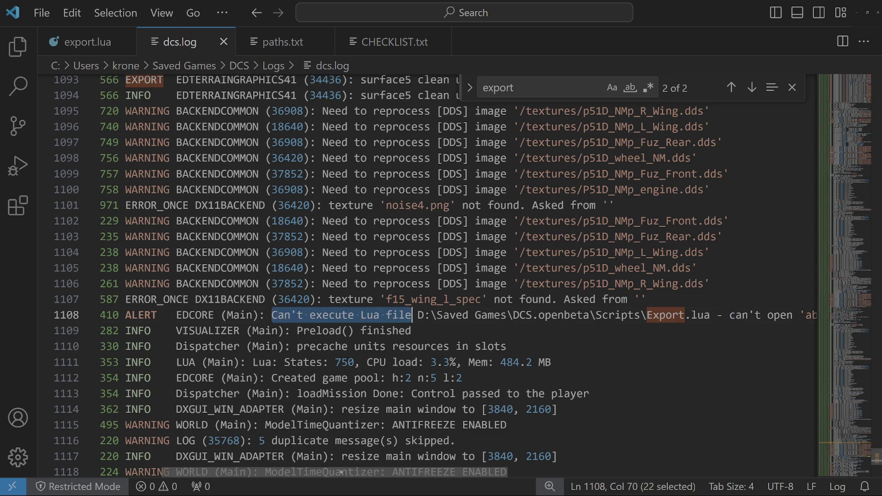
Examine the end of the line 1108 alert entry, highlighting the file name 'abc.lua'
drag(341, 473, 414, 461)
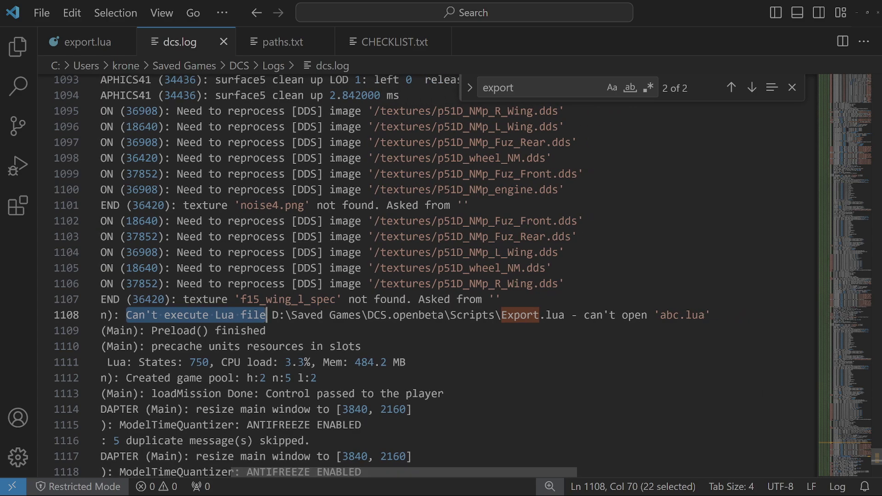
double_click(694, 315)
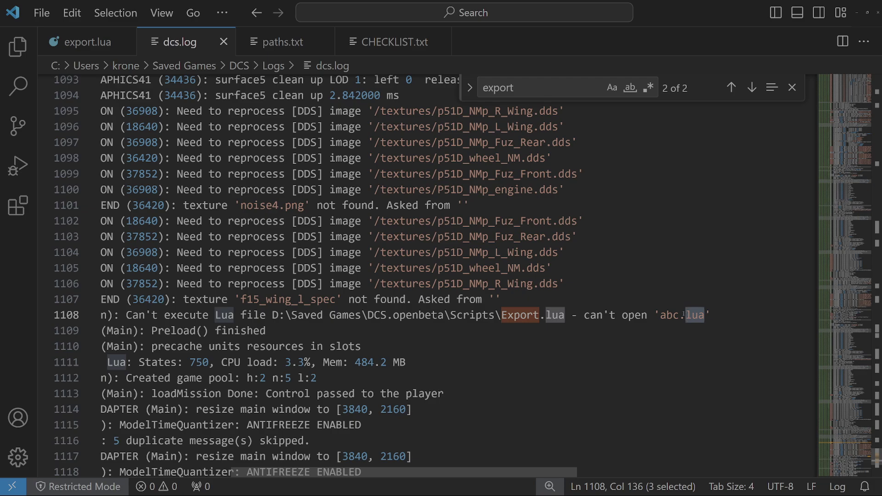
key(Left)
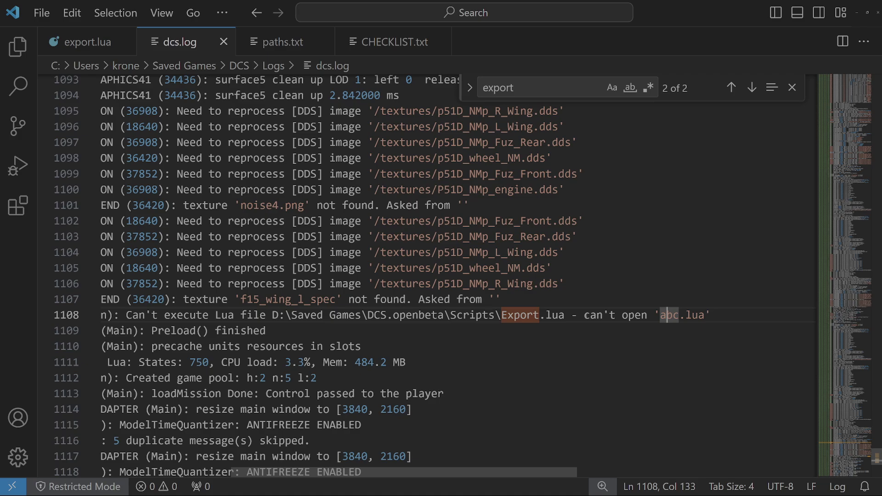
drag(584, 315, 652, 316)
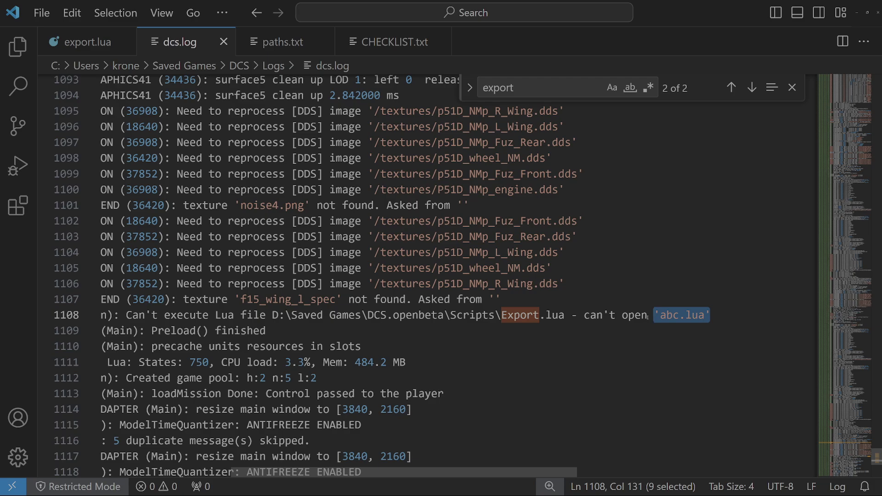
click(697, 315)
mouse_move(710, 315)
mouse_down()
mouse_move(655, 315)
mouse_move(704, 320)
mouse_up()
click(667, 320)
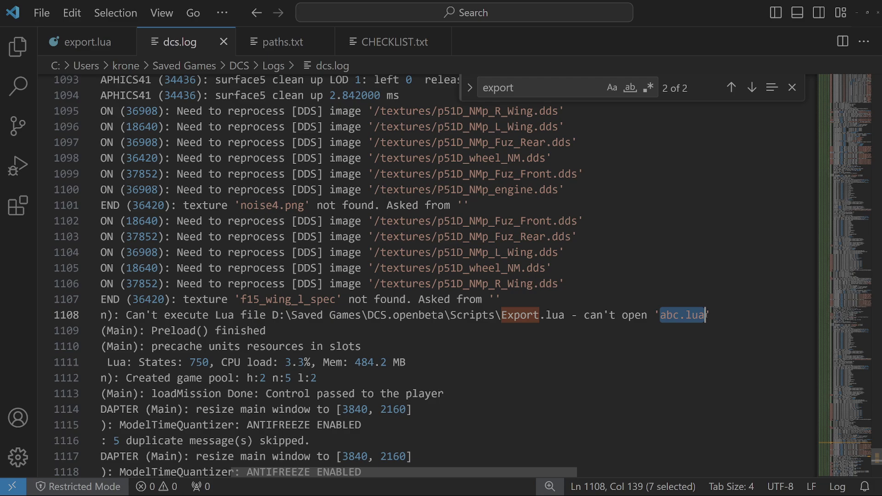
click(684, 319)
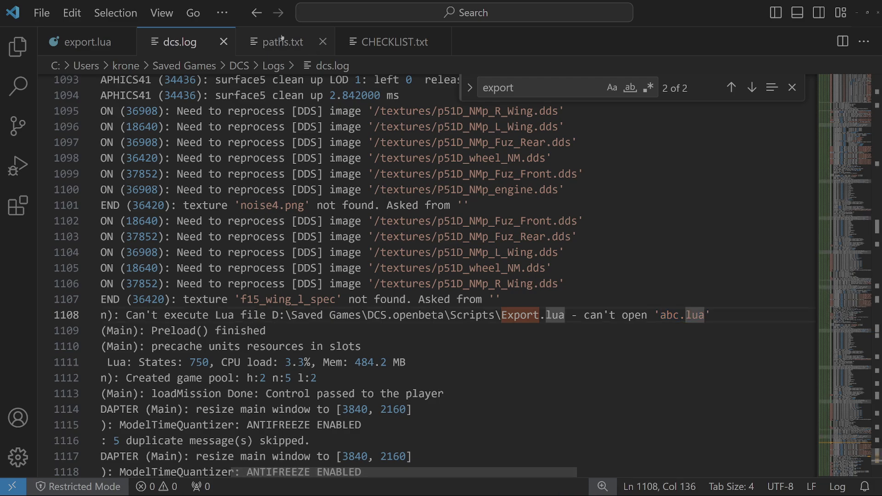
Return to paths.txt and examine the DCS Export.lua path, highlighting the Scripts folder, the Export.lua file name and its .lua extension
click(294, 42)
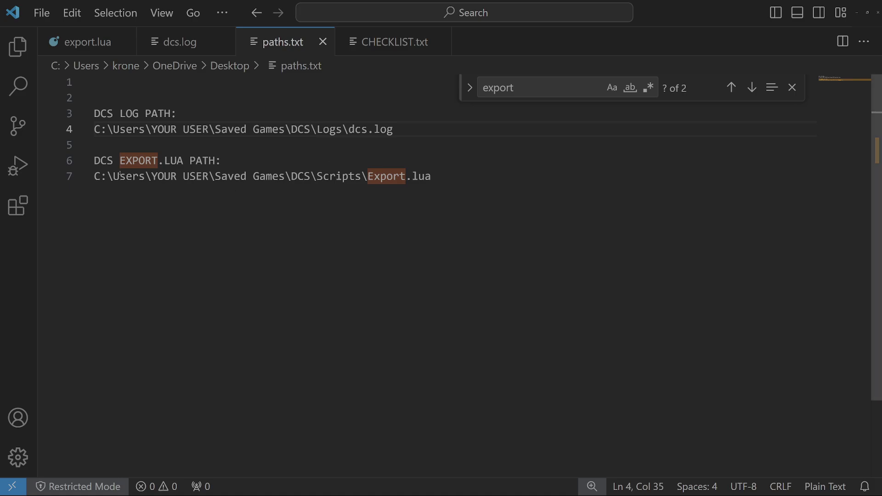
drag(95, 176, 148, 196)
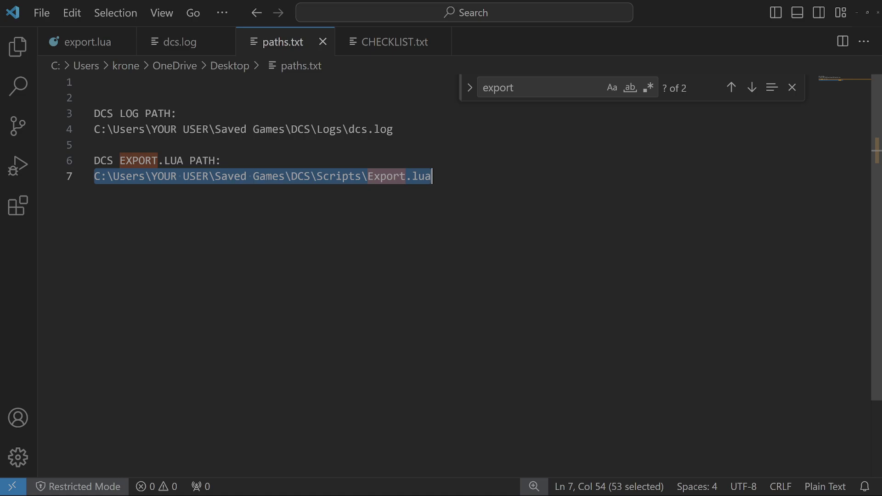
double_click(338, 176)
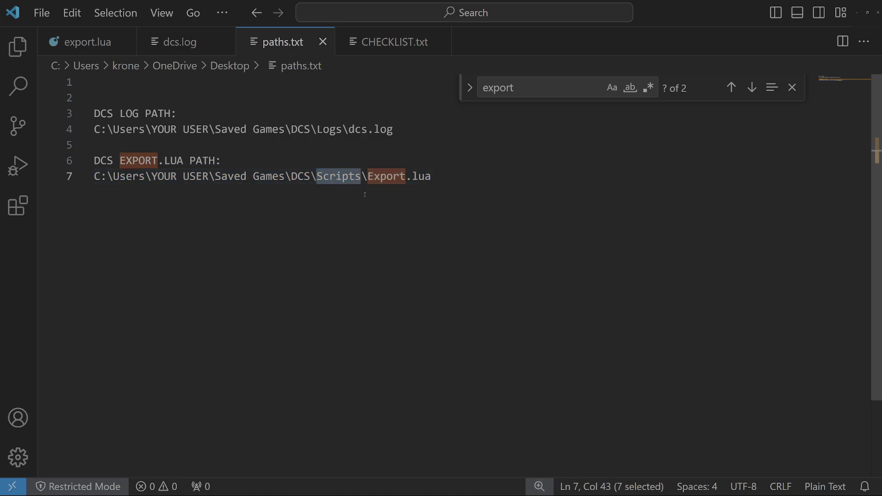
click(375, 176)
drag(431, 177, 368, 177)
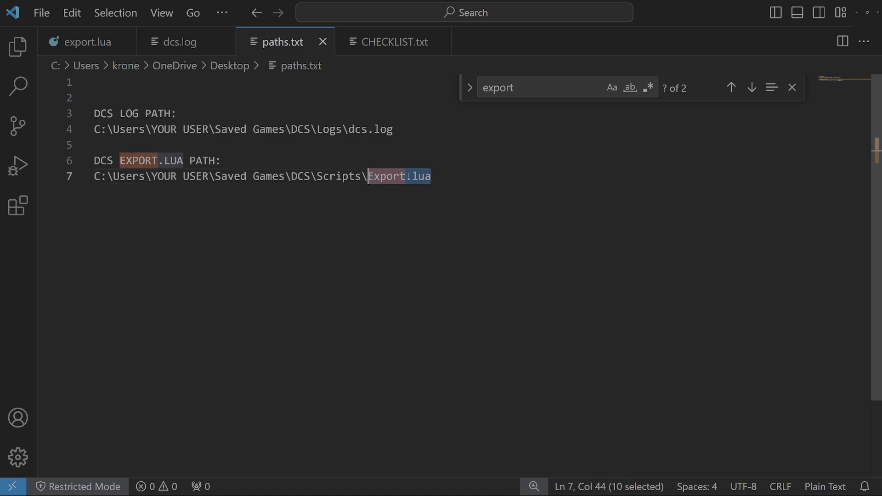
drag(431, 176, 407, 176)
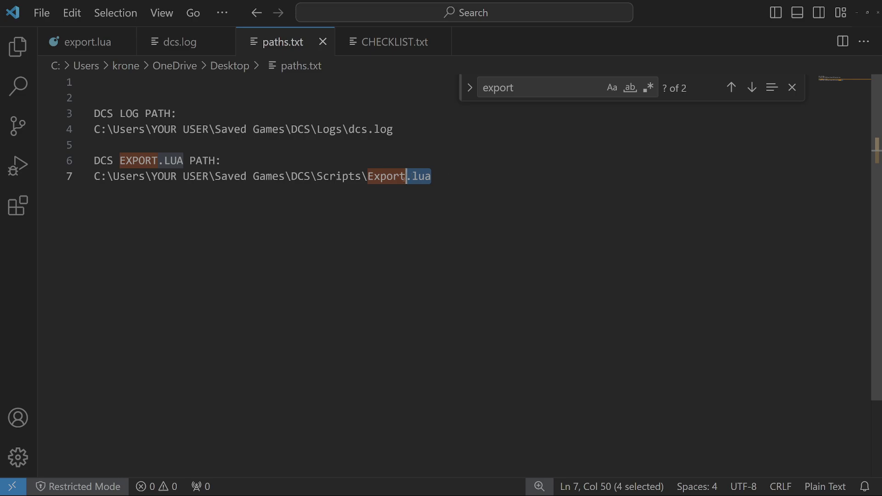
click(443, 179)
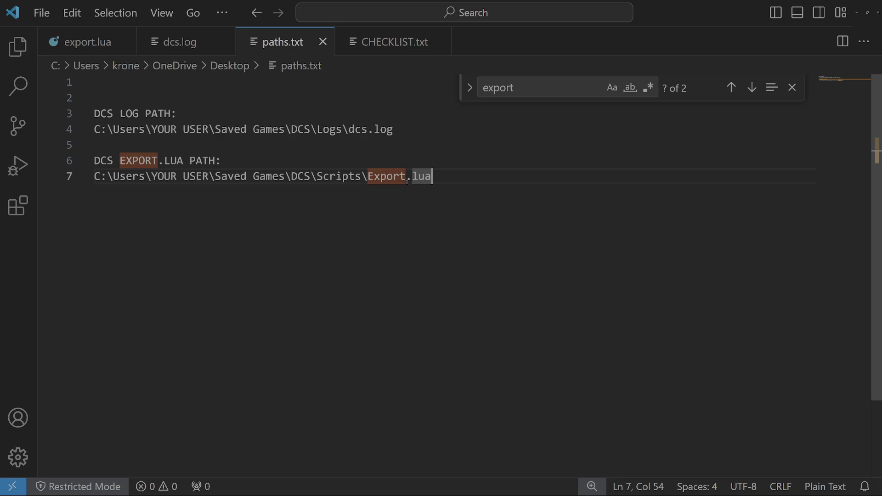
key(Left)
key(Left)
key(Left)
key(Left)
key(Left)
key(Left)
key(Left)
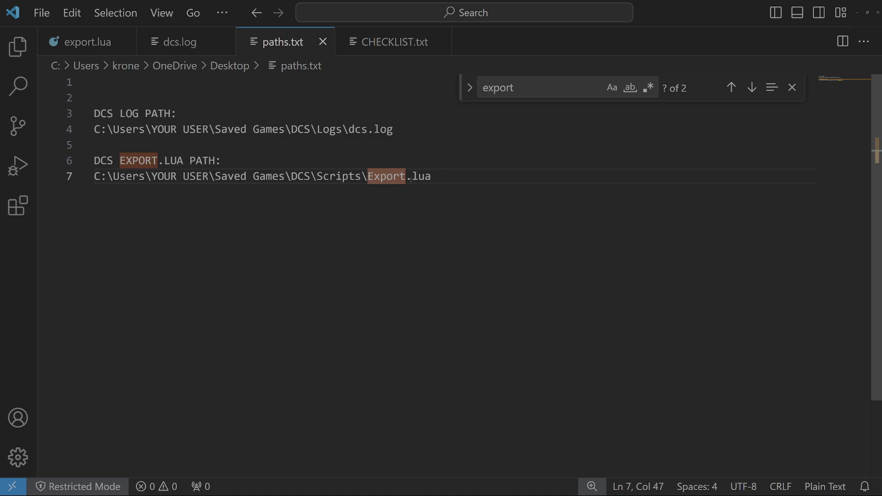
Open export.lua, close the find bar and highlight the two DCREALISTIC lines on lines 1 and 2
click(87, 42)
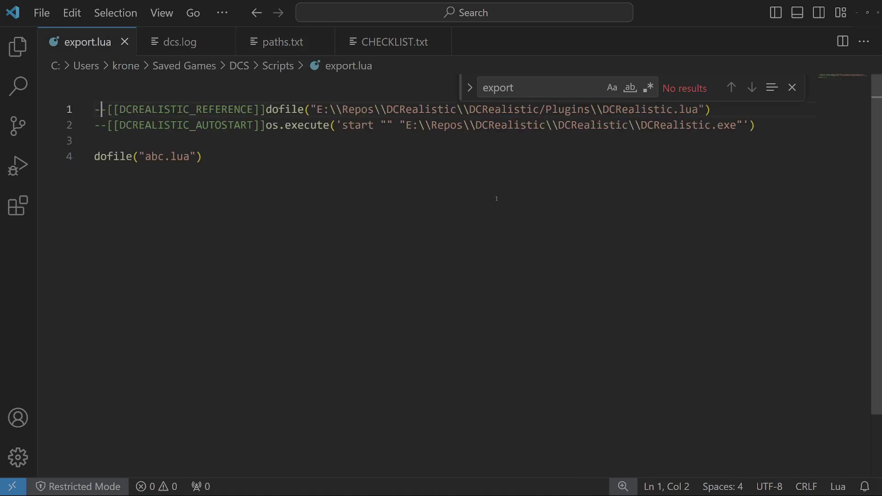
click(791, 87)
click(582, 124)
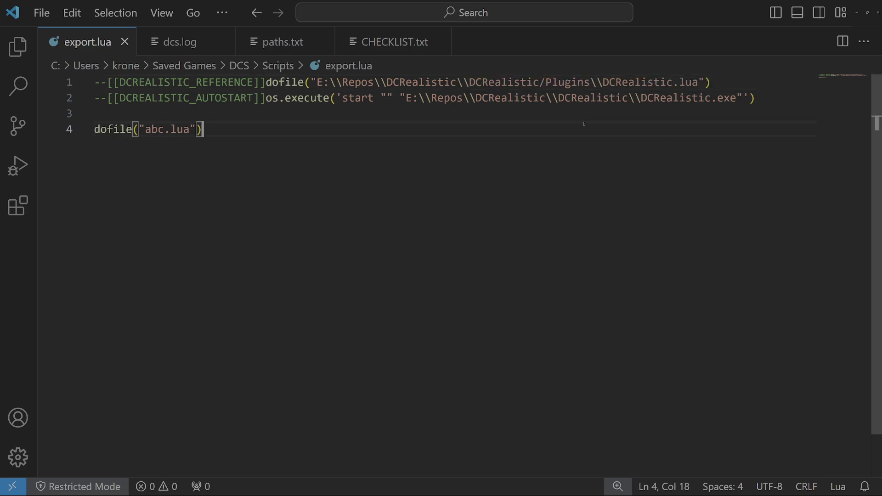
drag(762, 98, 95, 81)
click(530, 135)
click(180, 115)
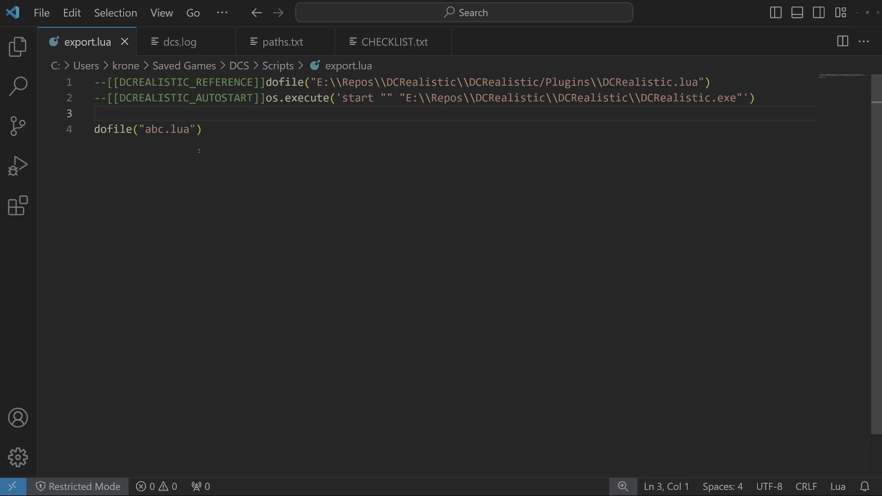
Return to dcs.log and highlight the file name abc.lua at the end of line 1108
click(175, 50)
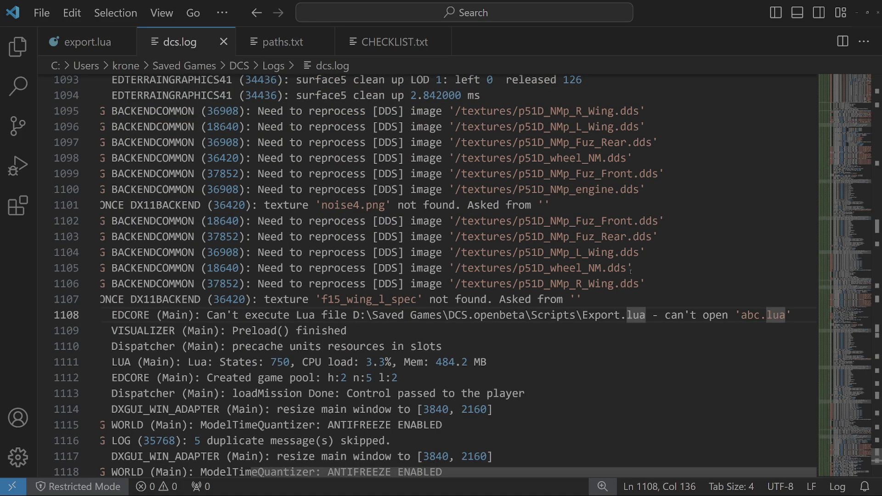
key(shift+Right)
key(shift+Right)
key(shift+Right)
key(shift+Right)
key(shift+Right)
key(shift+Right)
key(shift+Right)
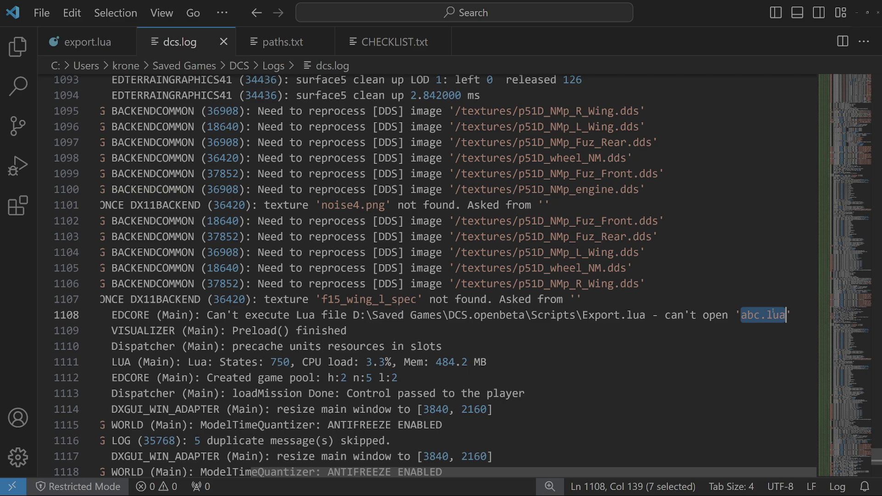
Return to export.lua and examine the dofile("abc.lua") call on line 4, highlighting the whole line, dofile and abc.lua
key(ctrl+Tab)
click(242, 138)
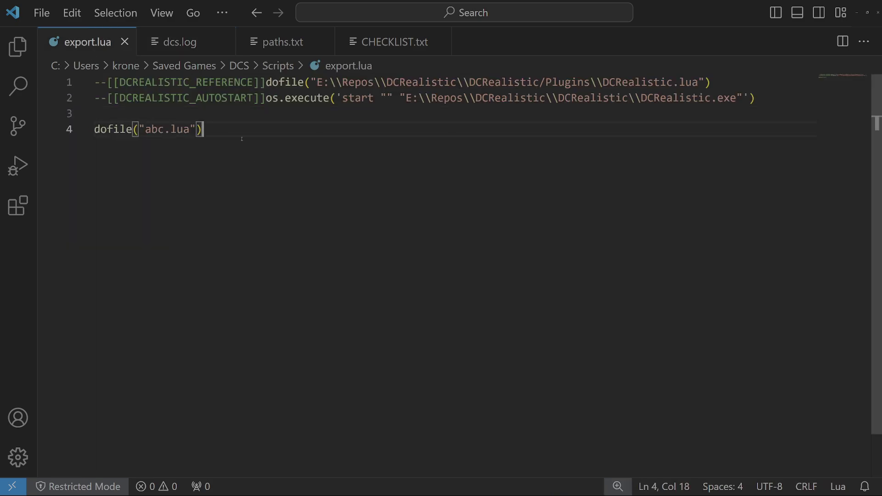
click(172, 121)
drag(95, 129, 233, 148)
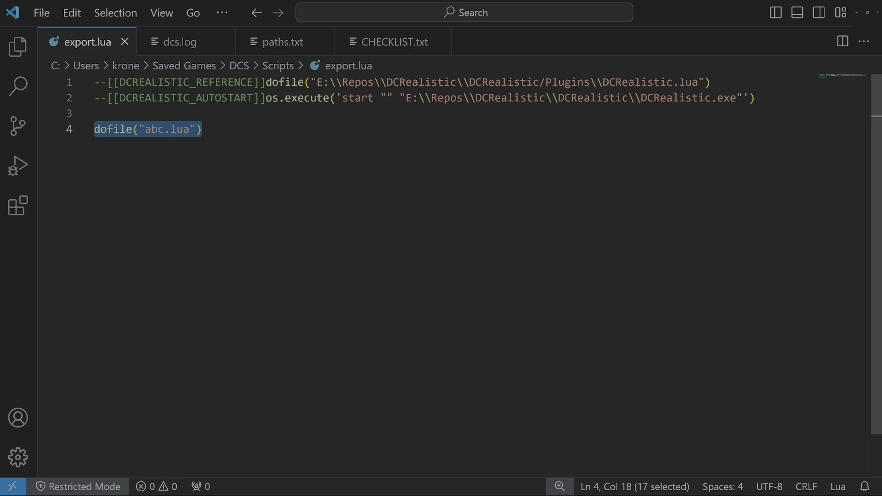
click(145, 129)
click(177, 129)
double_click(113, 129)
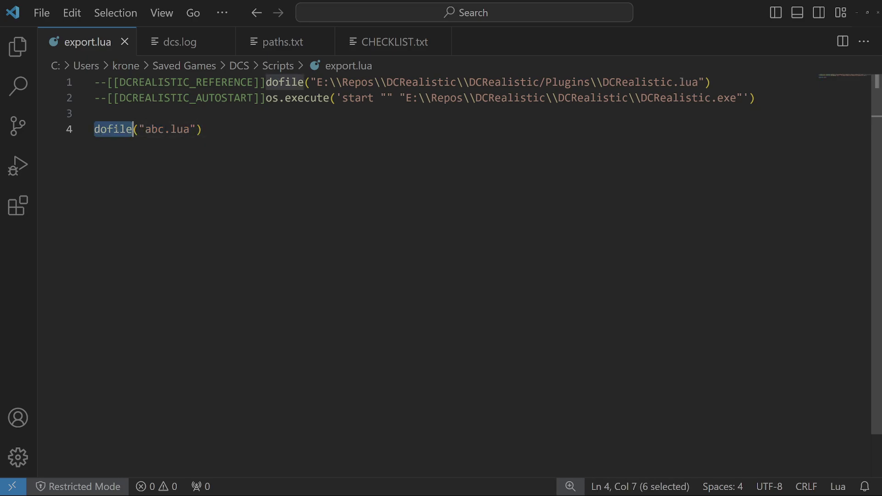
click(150, 124)
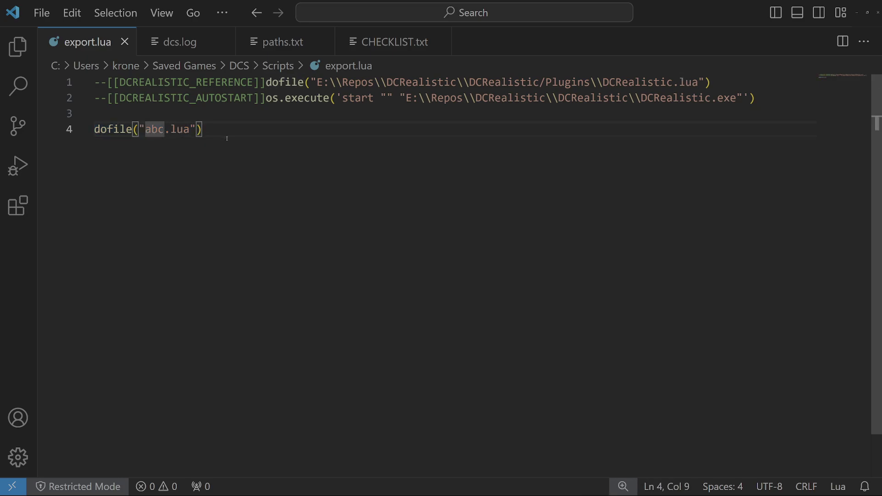
drag(190, 129, 146, 129)
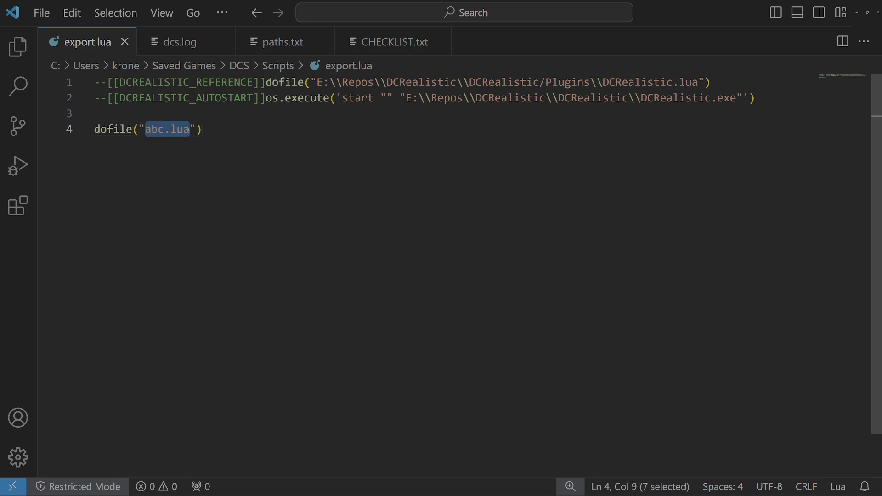
click(184, 121)
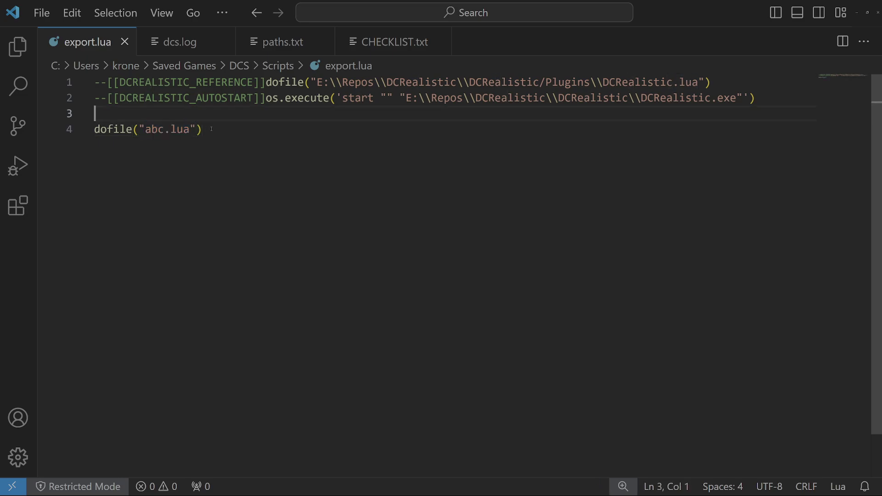
Delete the dofile("abc.lua") line from export.lua and save the file
drag(202, 129, 66, 127)
key(BackSpace)
key(BackSpace)
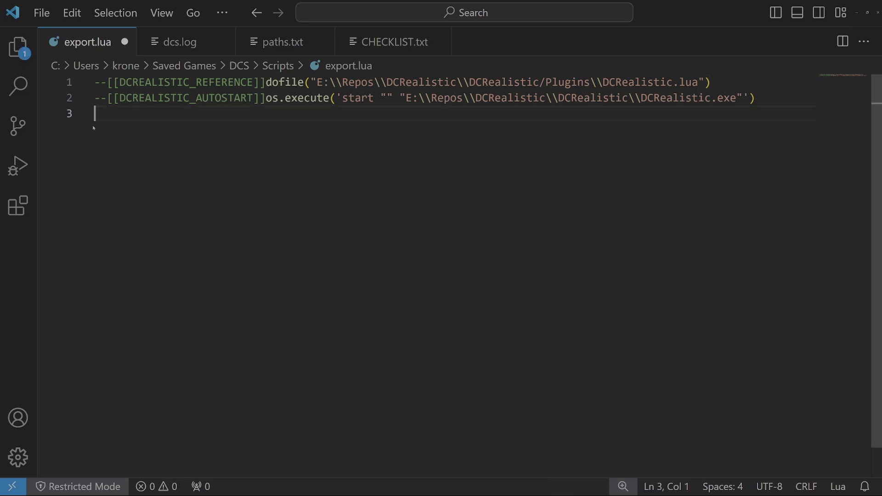
key(ctrl+s)
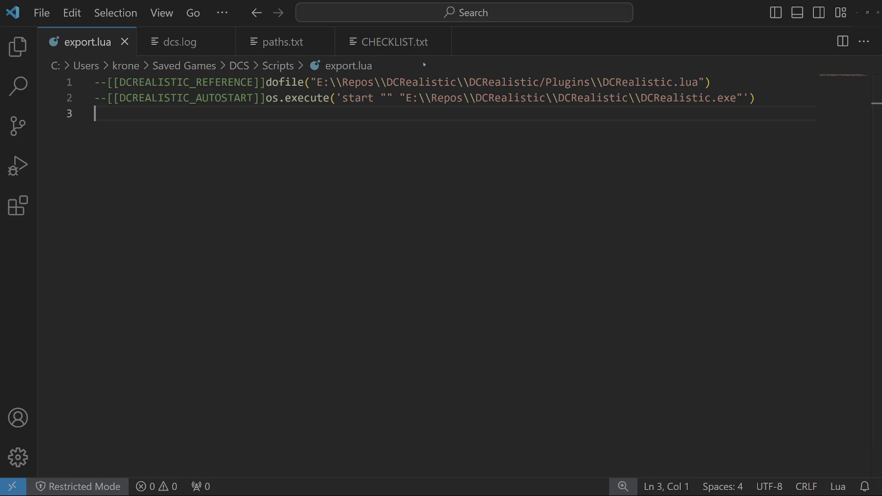
Open CHECKLIST.txt and highlight item A about export lua errors and item B about Export.lua integrity
click(346, 52)
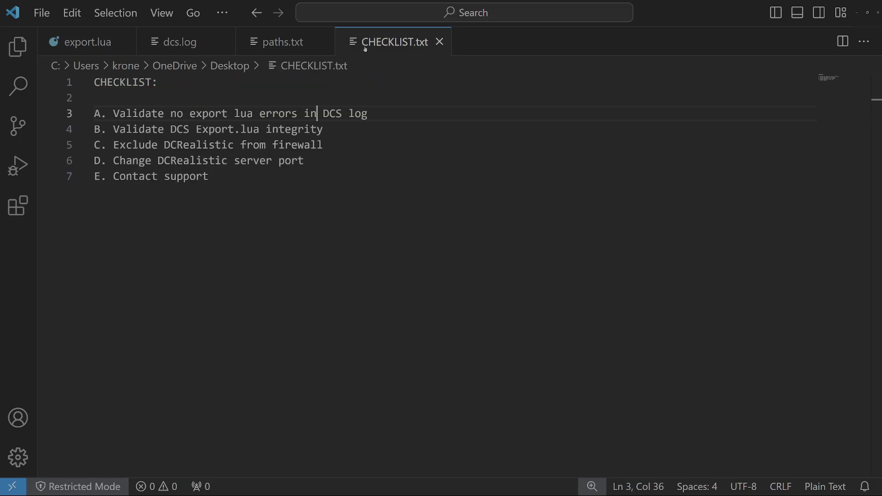
double_click(308, 114)
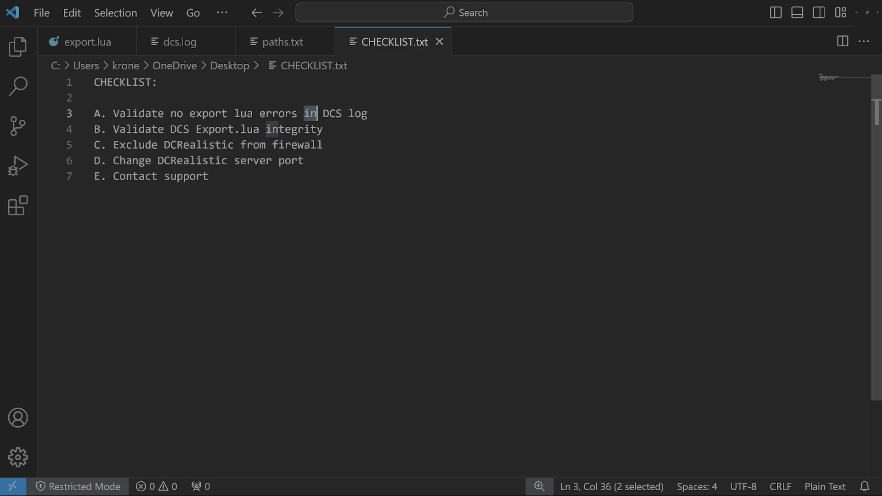
drag(368, 113, 94, 115)
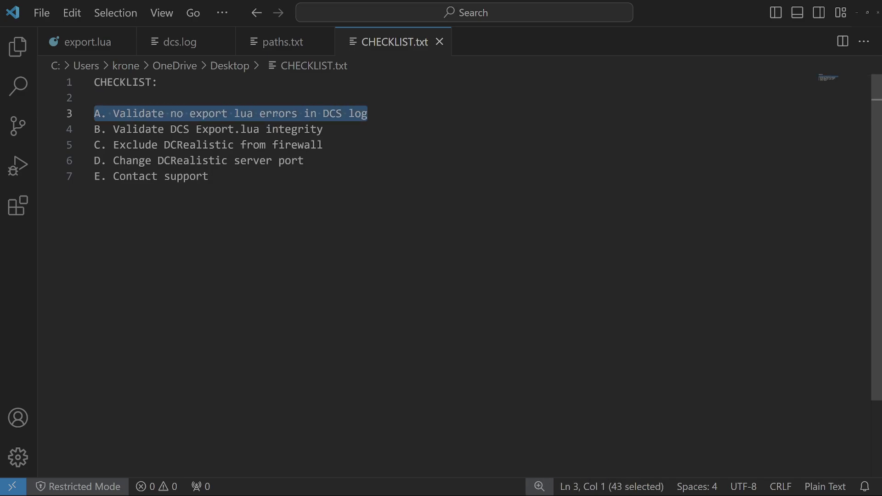
drag(334, 129, 90, 129)
click(127, 129)
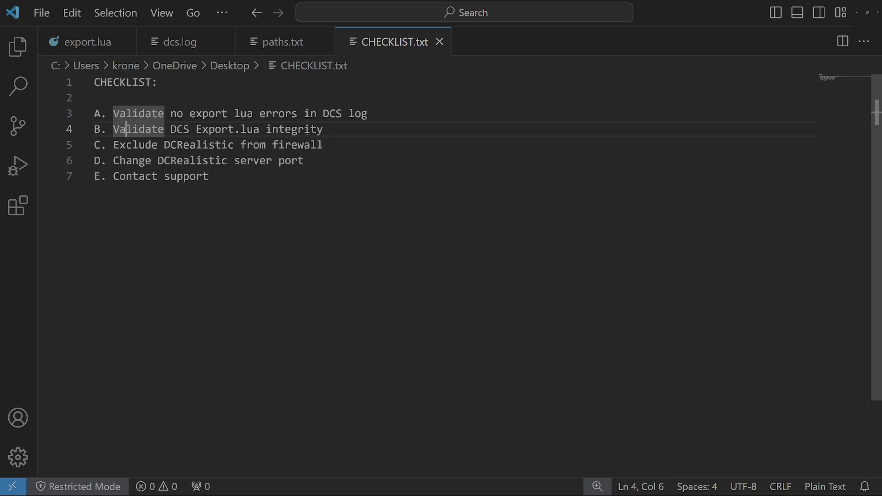
Open paths.txt and highlight the DCS Export.lua path, its Scripts folder and the Export.lua file name
click(180, 42)
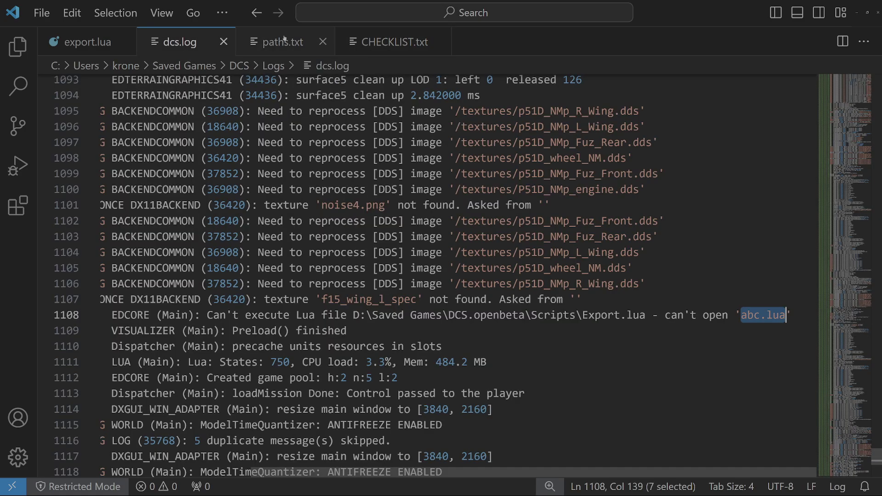
click(283, 42)
triple_click(196, 176)
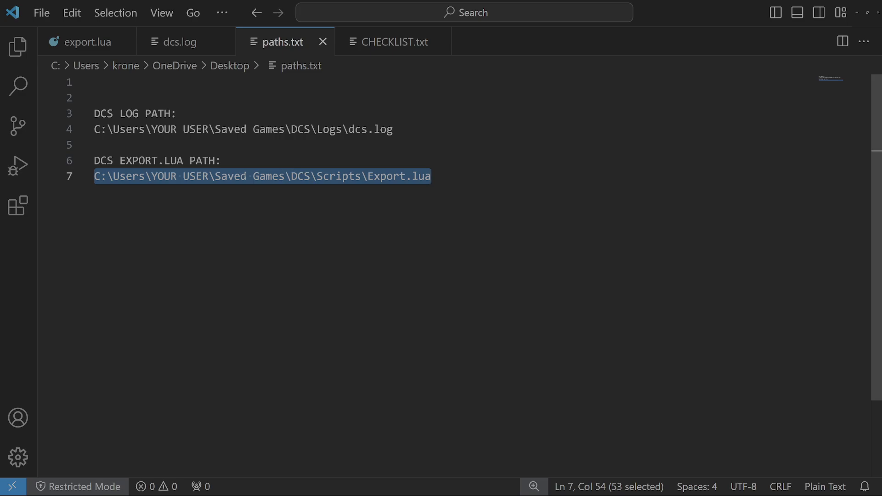
double_click(342, 176)
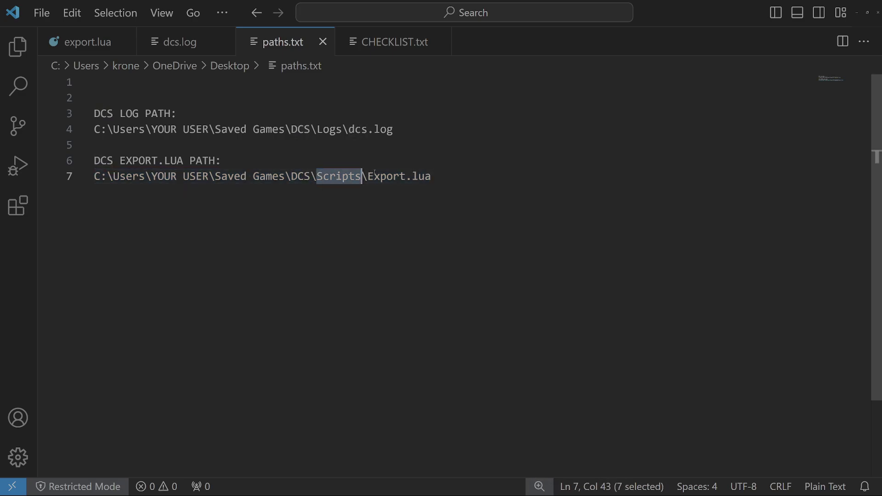
double_click(387, 176)
drag(430, 176, 368, 176)
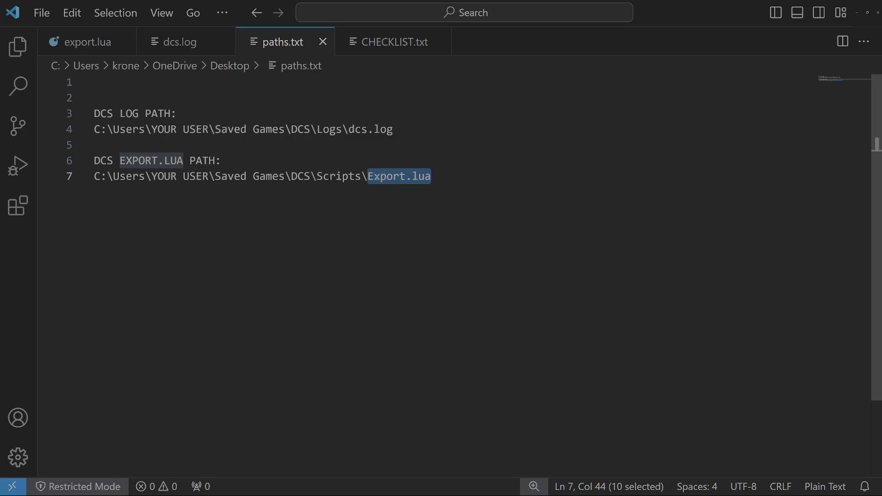
click(368, 176)
Return to export.lua and highlight the two DCRealistic lines together
click(84, 50)
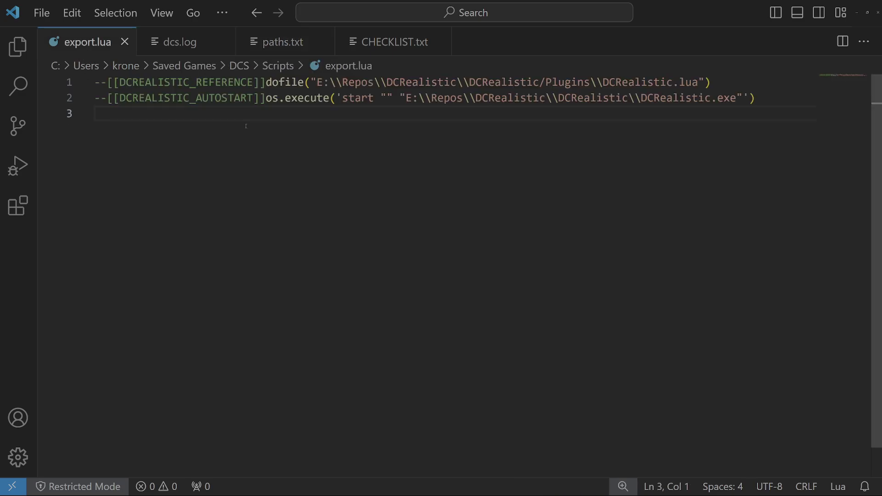
key(ctrl+a)
click(399, 169)
drag(780, 96, 417, 90)
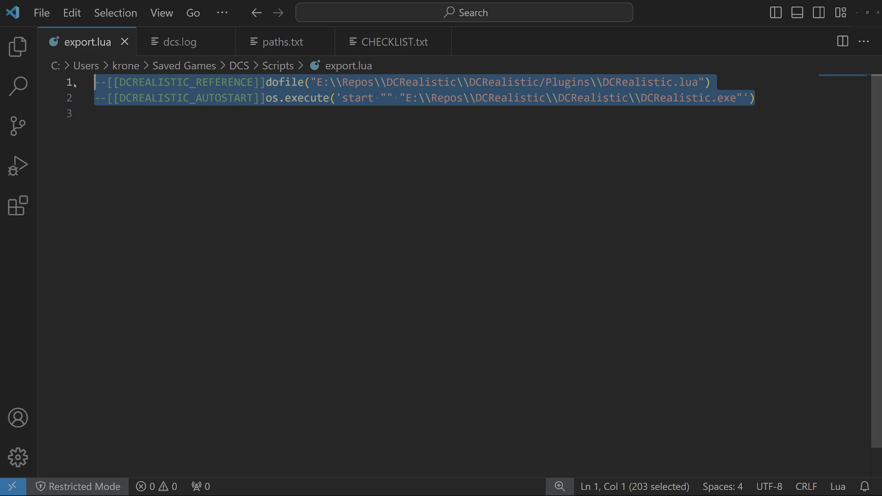
click(210, 134)
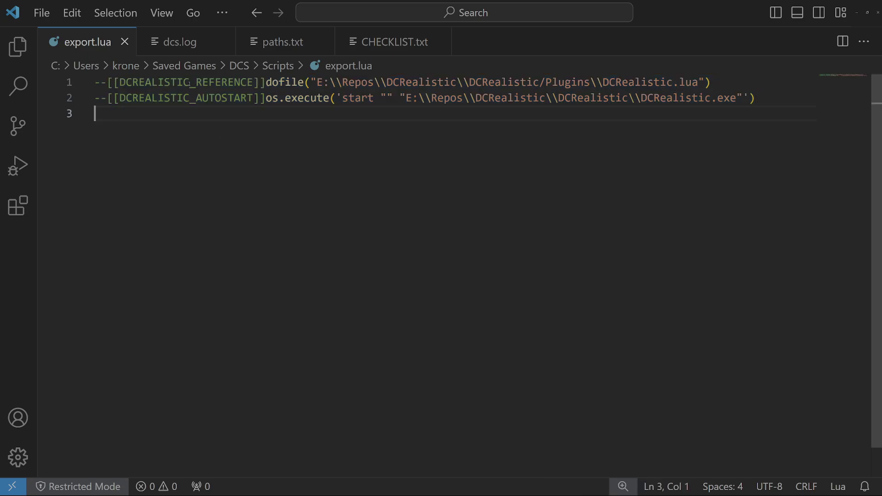
key(Left)
key(ctrl+shift+Home)
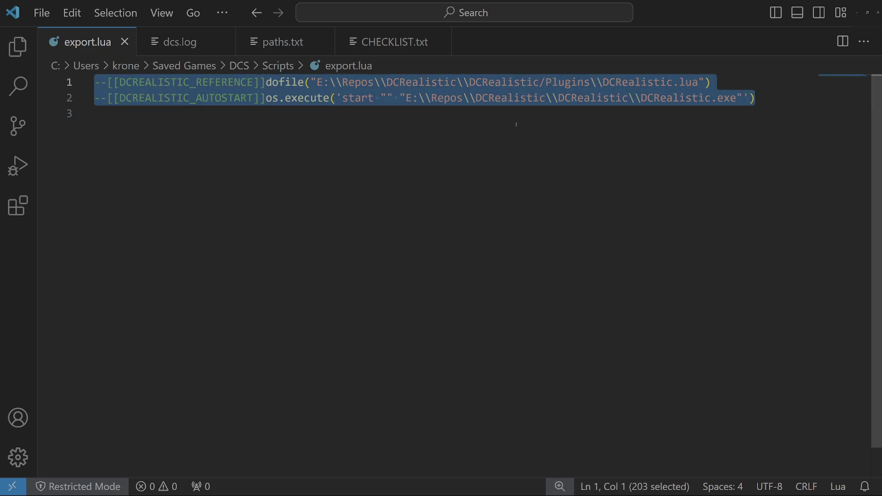
click(516, 124)
Highlight the DCREALISTIC_REFERENCE line and the DCREALISTIC_AUTOSTART line of export.lua one after the other
triple_click(622, 78)
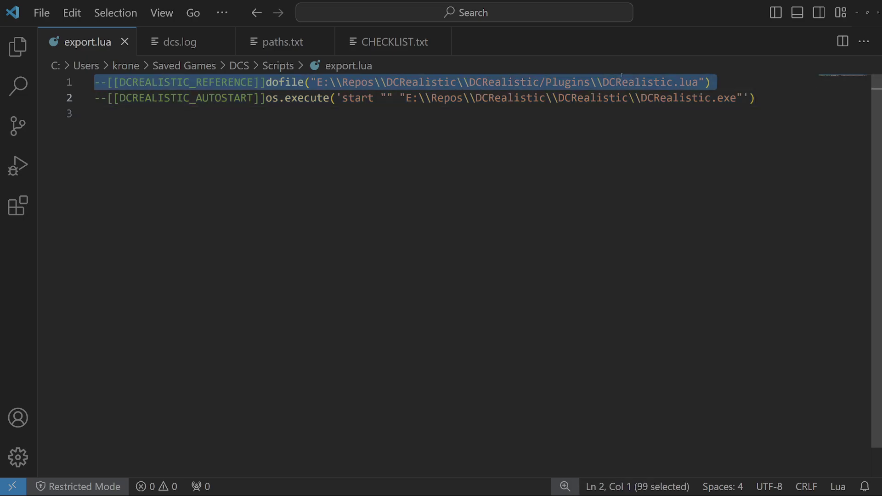
triple_click(720, 98)
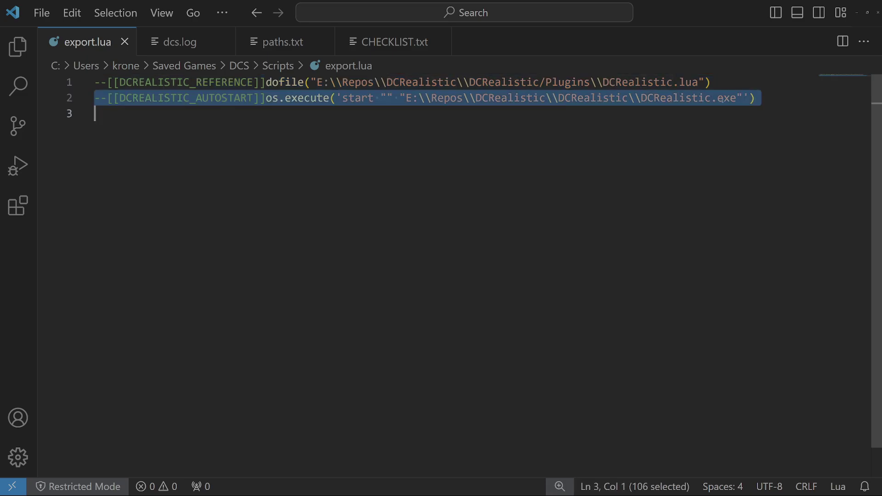
click(752, 97)
click(692, 98)
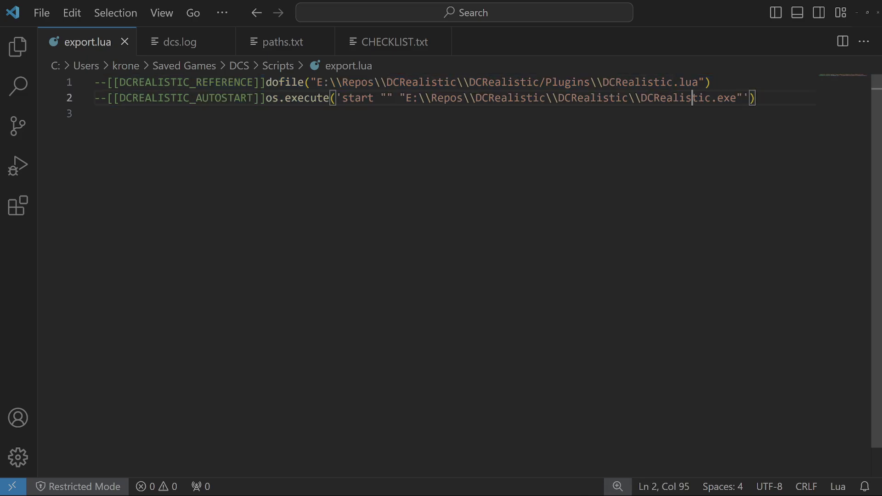
click(725, 82)
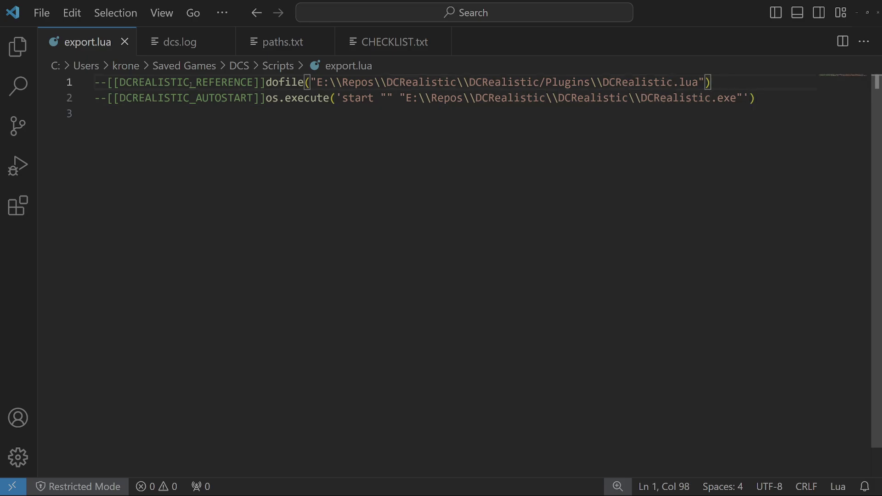
Point out the DCREALISTIC prefix in the comment labels at the start of the export.lua lines
drag(191, 84, 121, 83)
click(121, 98)
click(189, 114)
click(121, 113)
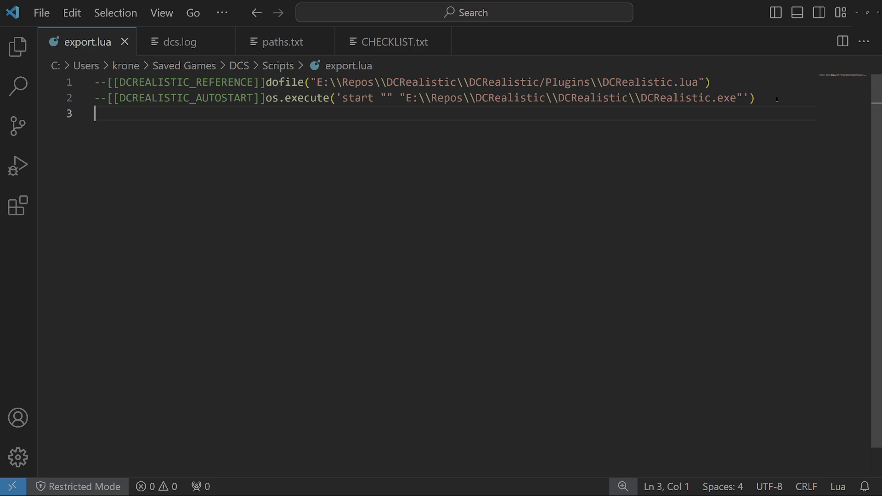
Copy the two DCRealistic lines and paste the duplicate at line 6, leaving three blank lines in between
drag(756, 98, 245, 77)
key(ctrl+c)
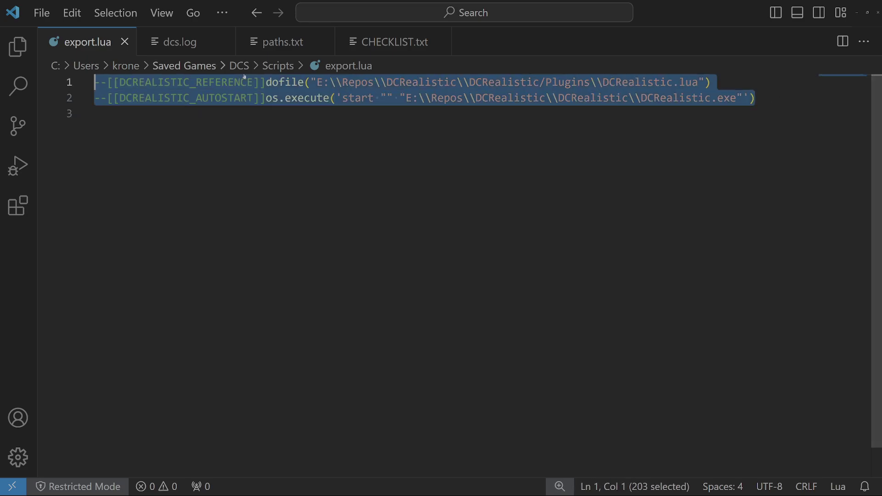
click(798, 97)
key(Return)
key(Return)
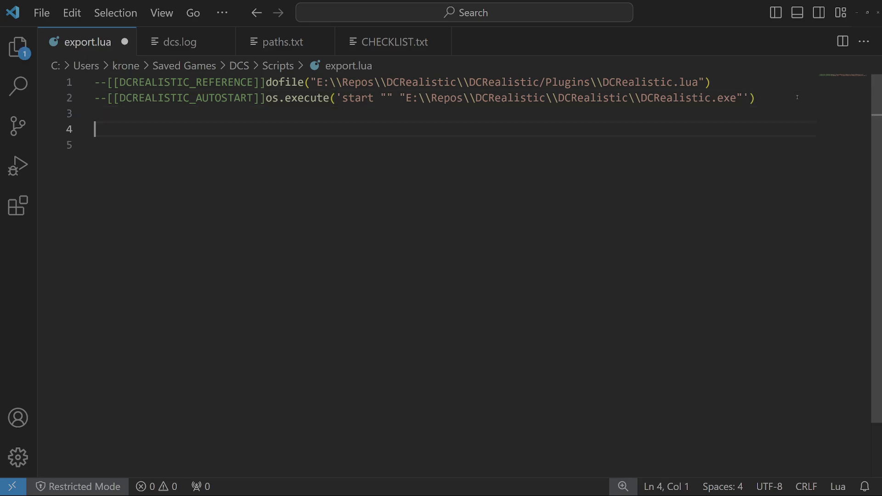
key(Return)
key(Return)
key(ctrl+v)
key(Up)
key(Up)
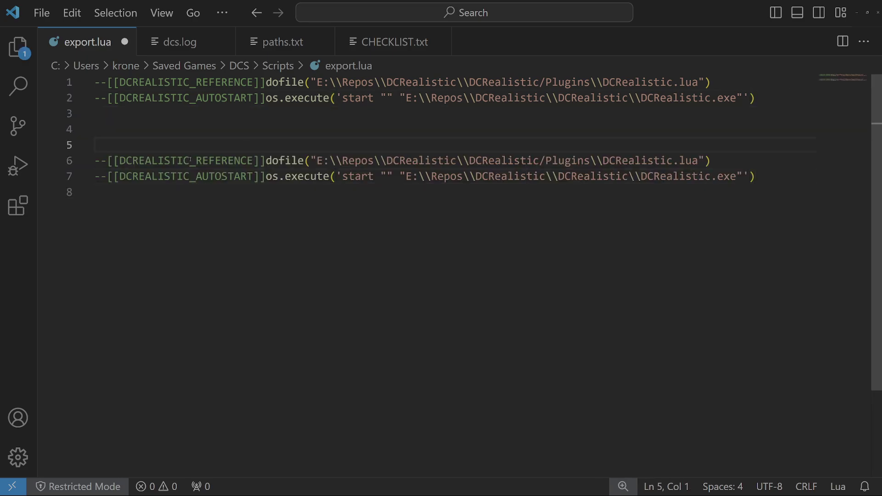
Replace DCREALISTIC with SIMHAPTIC in the duplicated REFERENCE label on line 6
drag(190, 160, 122, 160)
text(SIMHUB)
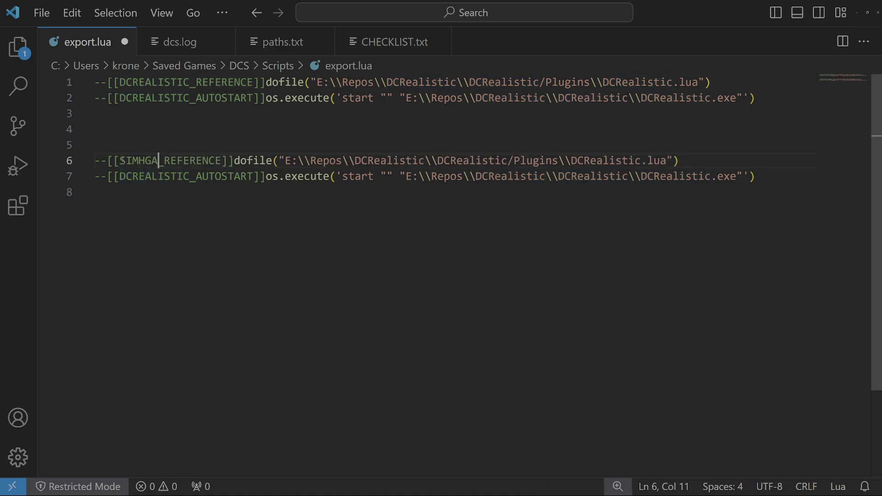
key(BackSpace)
key(BackSpace)
text(APTIC)
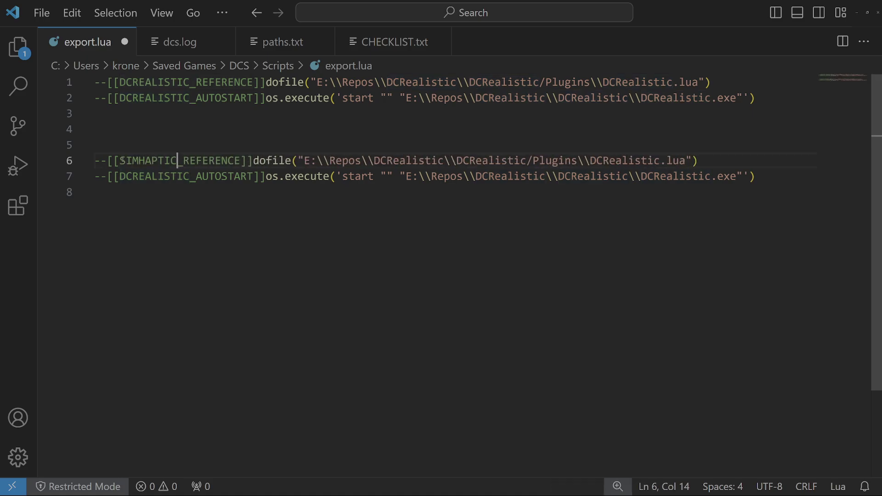
Delete the duplicated SIMHAPTIC and AUTOSTART entries on lines 6 and 7 together with the blank lines above them
mouse_move(763, 177)
mouse_down()
mouse_move(121, 160)
mouse_move(756, 176)
mouse_up()
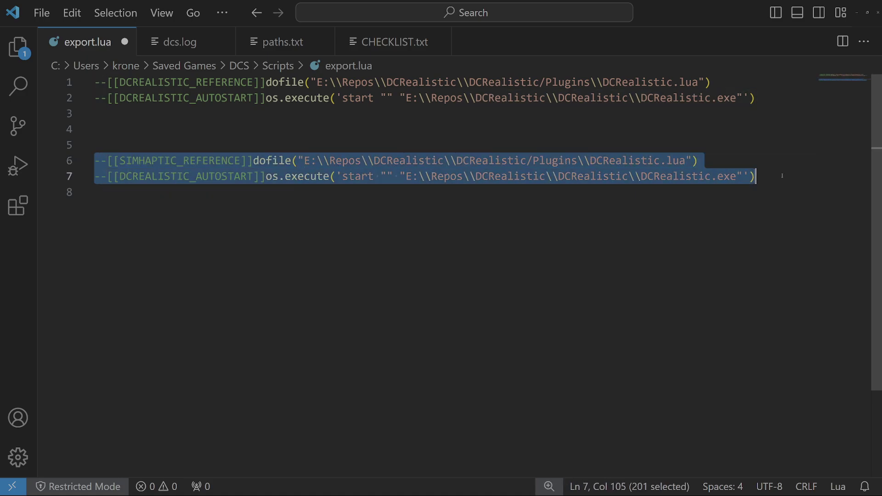
key(BackSpace)
key(BackSpace)
key(BackSpace)
key(BackSpace)
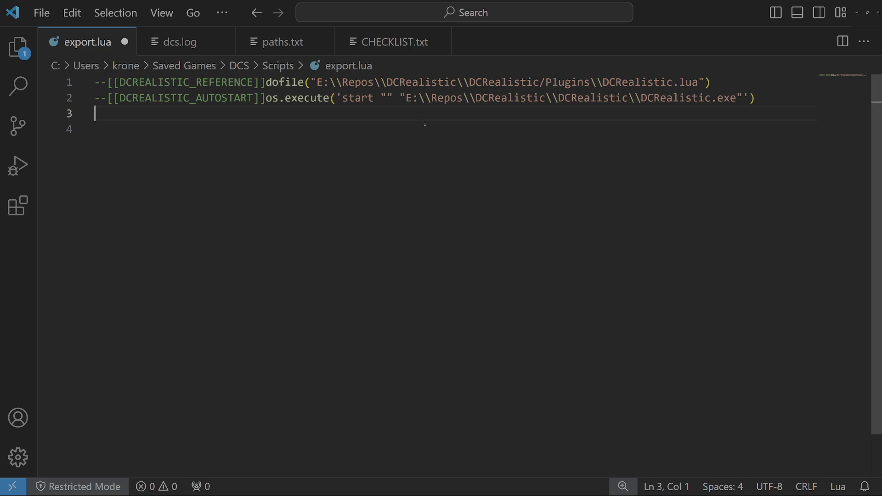
key(BackSpace)
Try removing one closing bracket from the DCREALISTIC_AUTOSTART label on line 2 and undo the removal
click(257, 115)
click(266, 98)
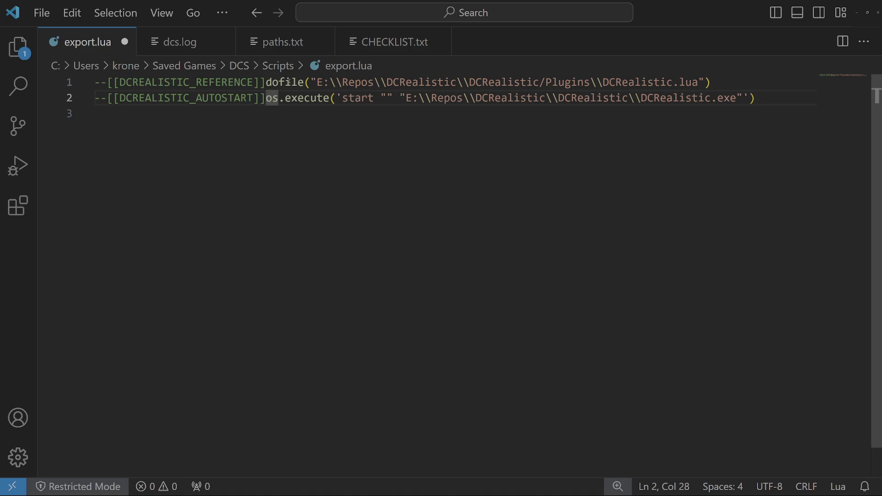
key(BackSpace)
key(Down)
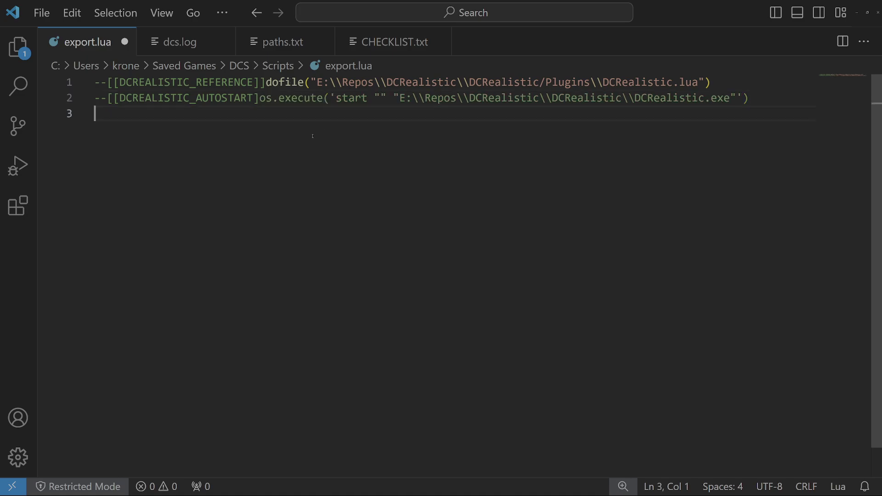
key(ctrl+s)
key(ctrl+z)
Highlight both DCRealistic lines of export.lua and the file paths inside their quotation marks
click(610, 128)
drag(610, 128, 95, 83)
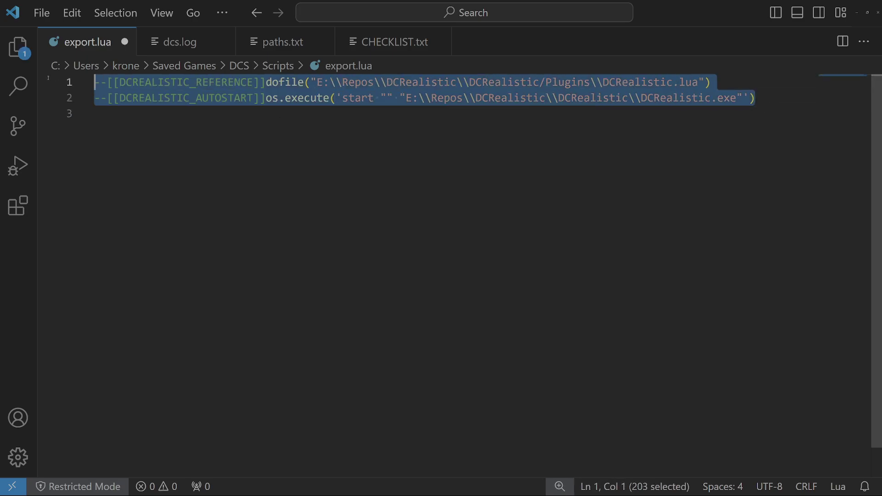
click(490, 160)
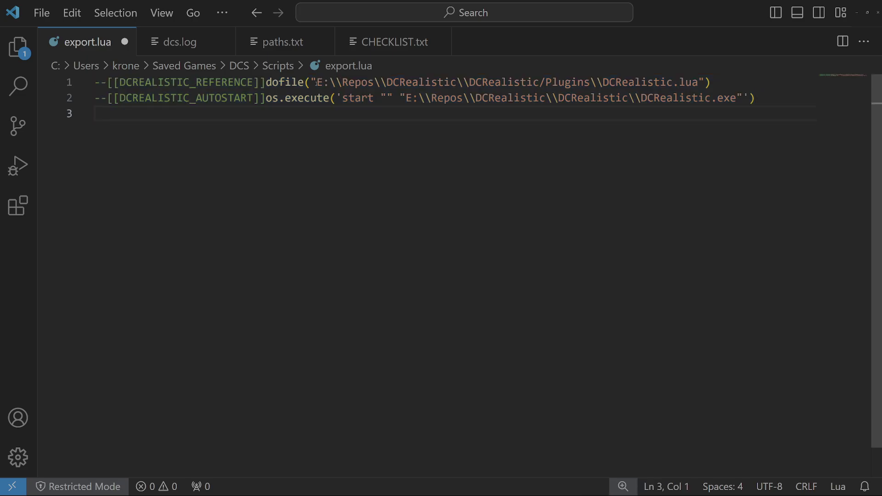
drag(316, 83, 694, 82)
drag(405, 98, 389, 61)
click(540, 127)
click(333, 130)
Insert the junk text hgrfjrstjtrsjrtsj on a new line below the DCRealistic entries and on another line above them
click(781, 96)
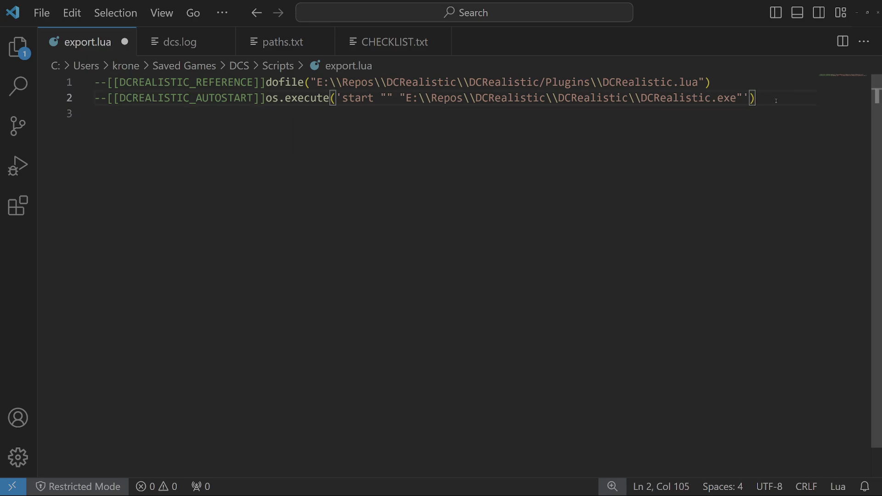
key(Return)
text(hgrfjrstjtrsjrtsj)
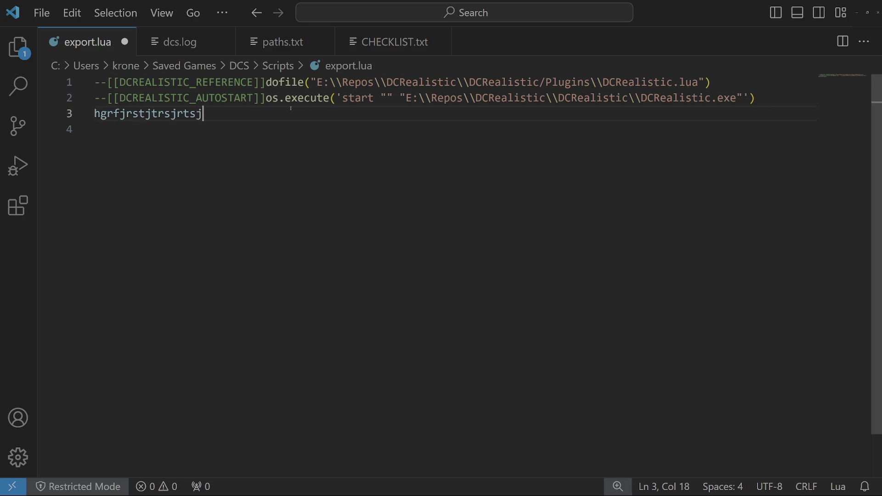
drag(203, 113, 76, 113)
key(ctrl+c)
key(ctrl+Home)
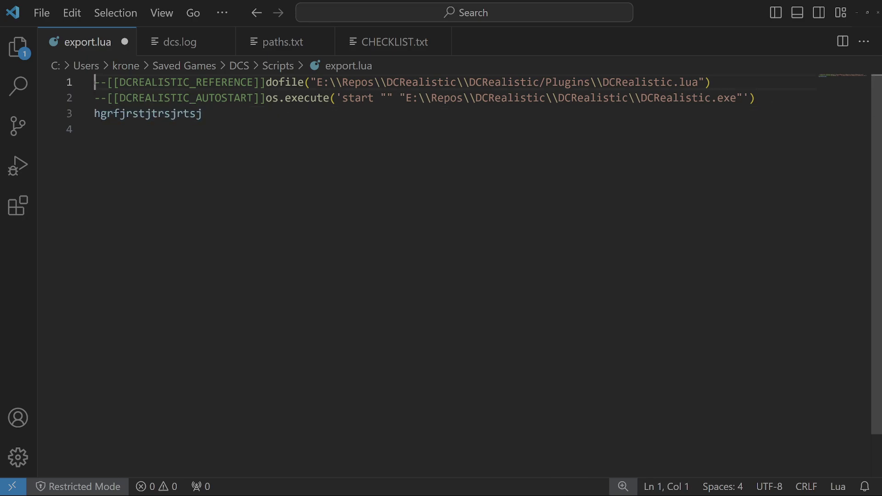
key(Return)
click(95, 82)
key(ctrl+v)
text(h)
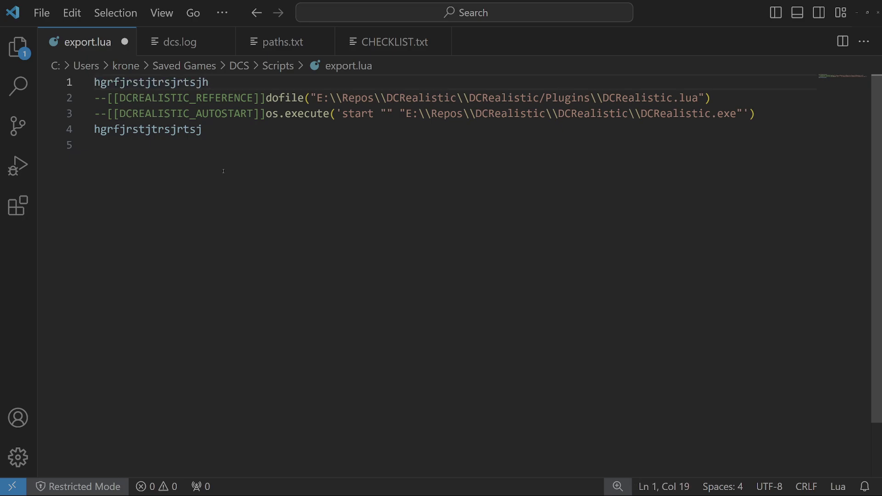
Delete the junk text lines above and below the DCRealistic entries and save export.lua
click(235, 180)
key(ctrl+Home)
key(shift+Down)
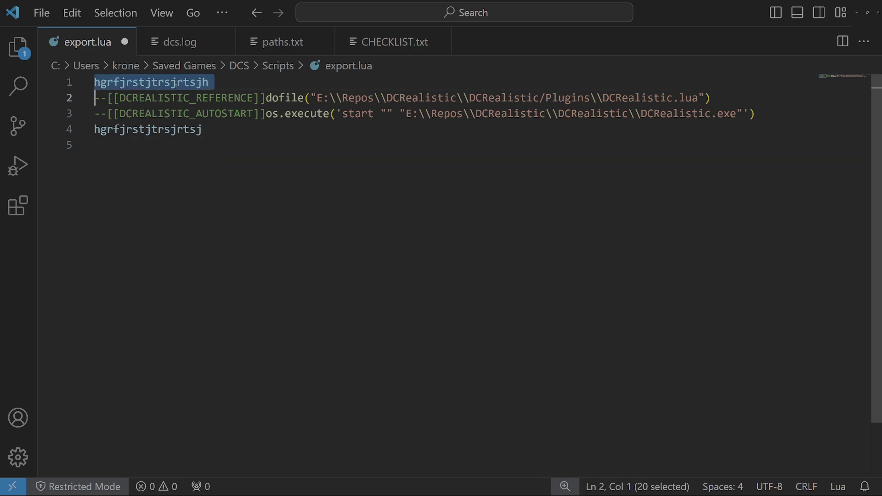
key(Delete)
double_click(163, 109)
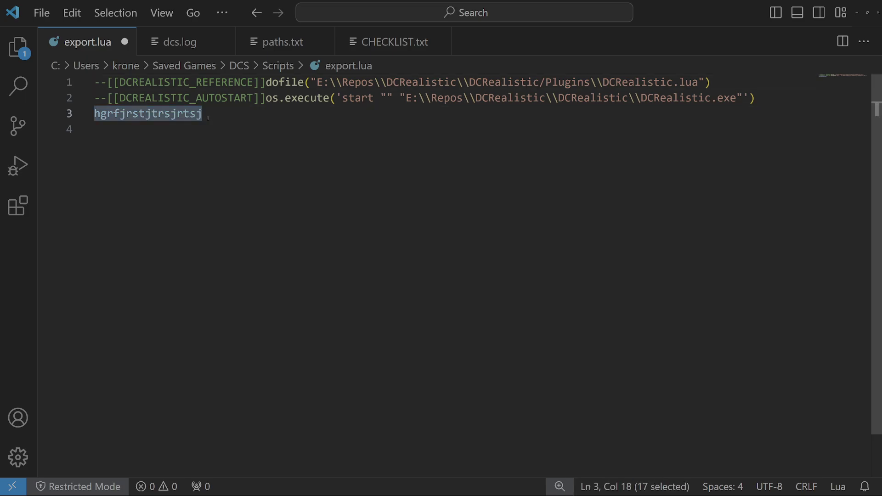
key(Delete)
key(BackSpace)
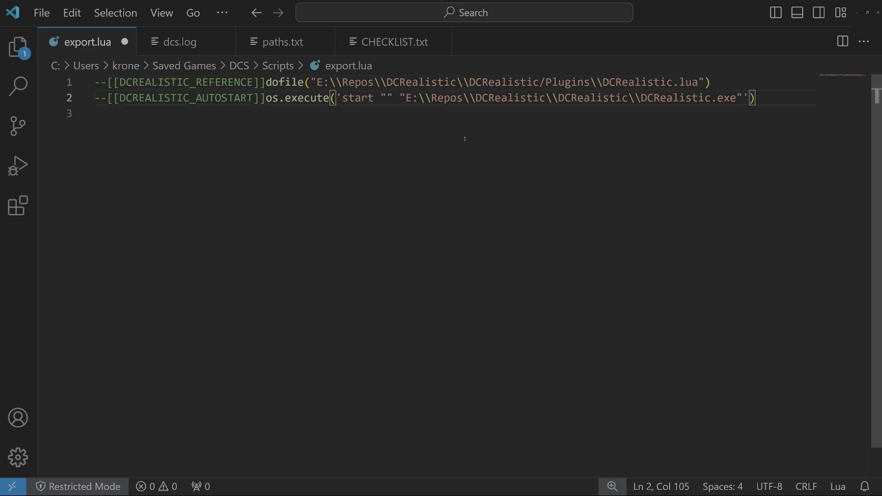
click(292, 98)
key(ctrl+s)
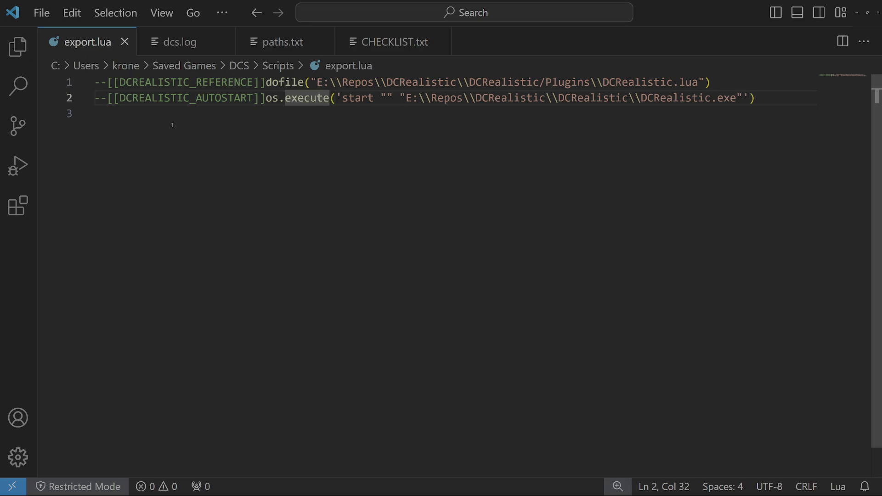
key(End)
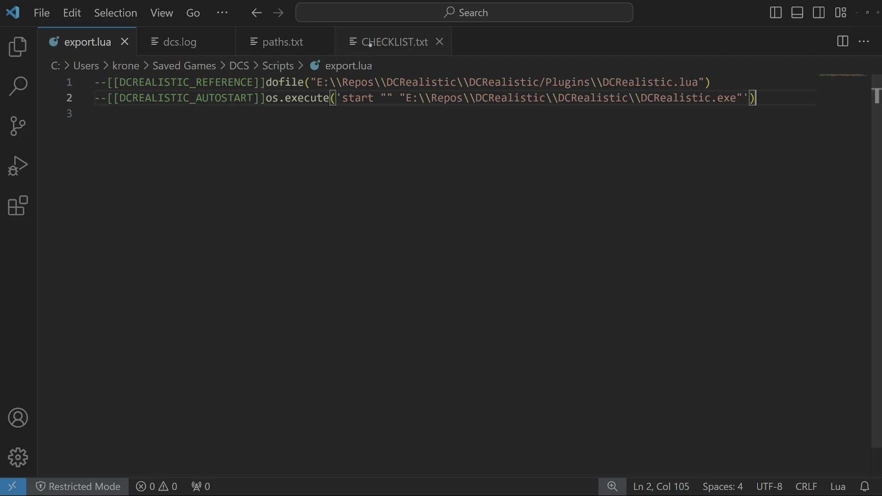
Show CHECKLIST.txt and highlight item B on Export.lua integrity and item C on the firewall exclusion
click(364, 40)
drag(324, 130, 88, 128)
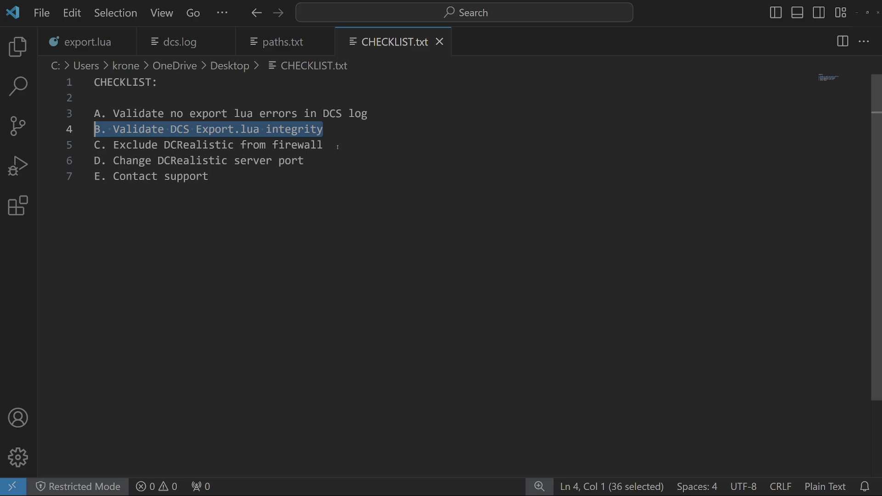
drag(324, 145, 95, 145)
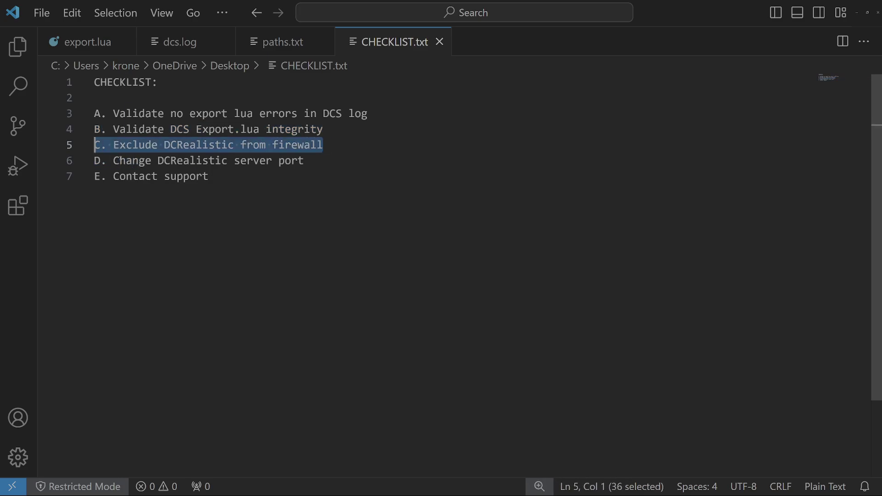
click(266, 183)
Highlight checklist item C, Exclude DCRealistic from firewall, and the program name within it
drag(342, 145, 81, 155)
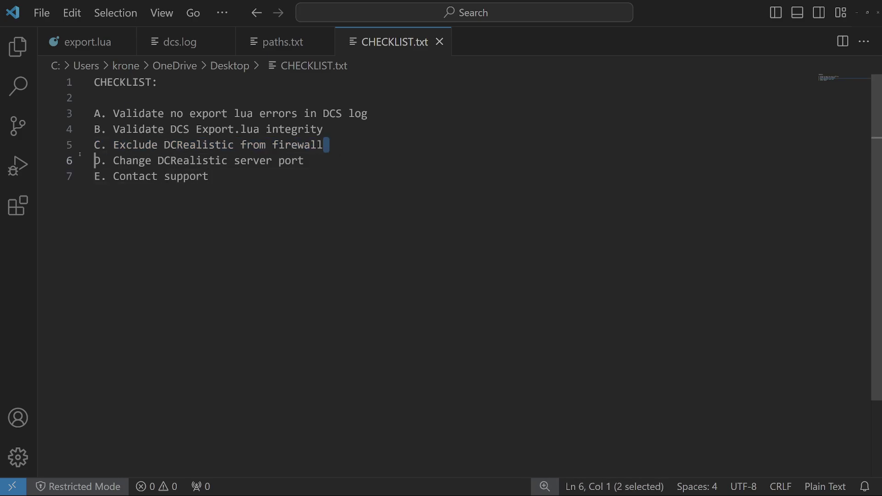
key(shift+Up)
click(320, 145)
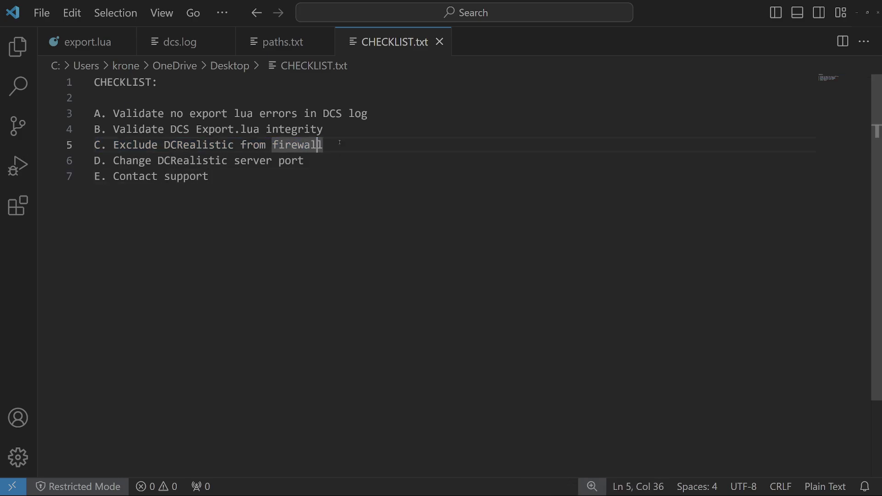
click(344, 144)
drag(380, 143, 85, 145)
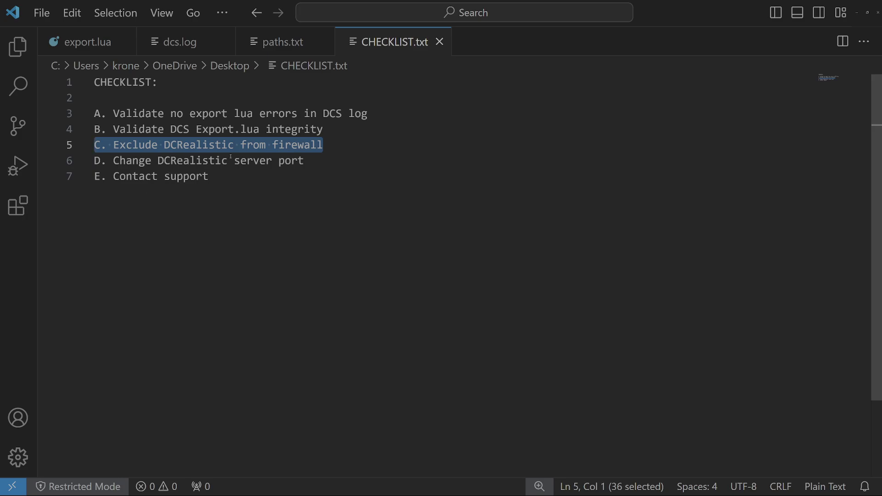
double_click(199, 145)
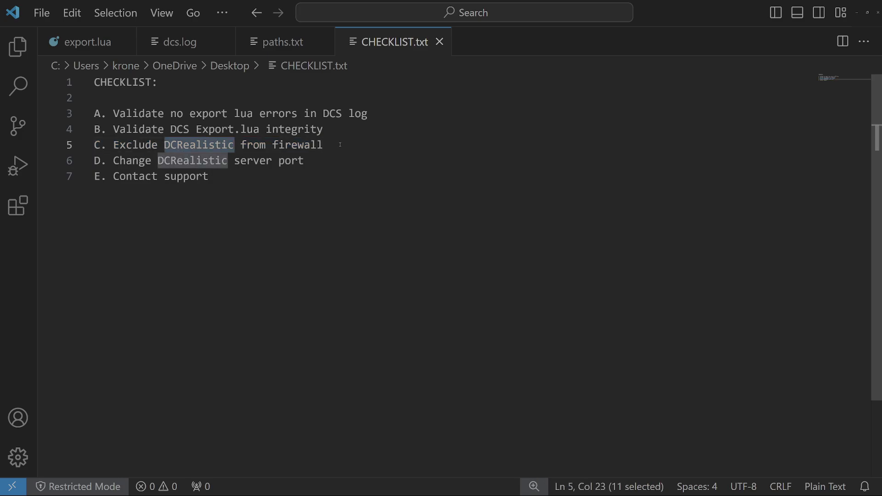
drag(340, 146, 84, 138)
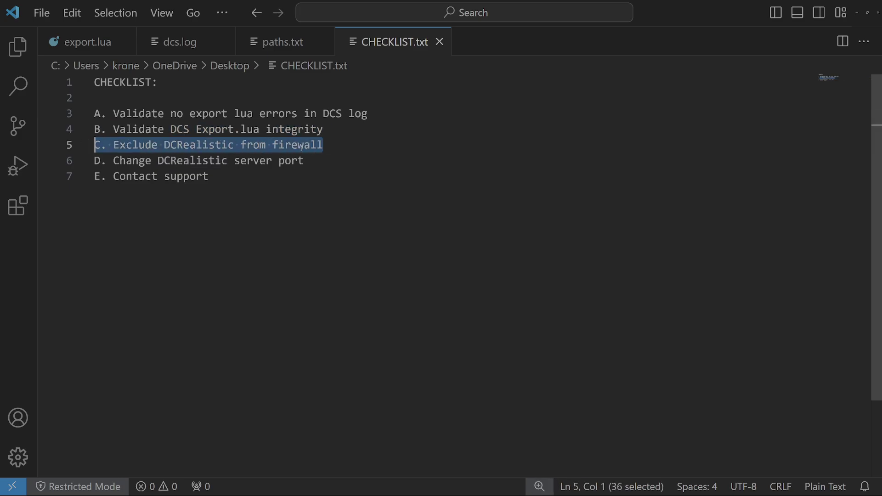
triple_click(226, 144)
Highlight checklist item D, Change DCRealistic server port
double_click(224, 161)
triple_click(224, 161)
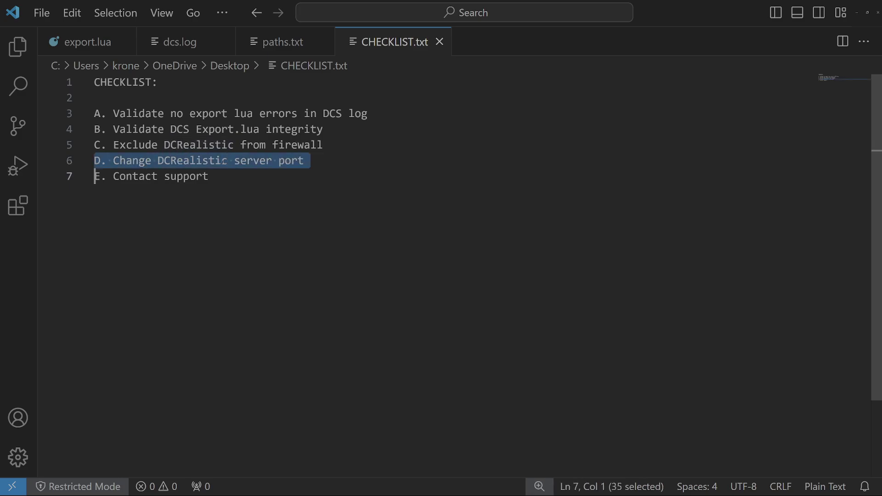
click(321, 162)
drag(321, 162, 80, 161)
double_click(229, 161)
Append the example port 8473 to checklist item D and change it to 8000
click(315, 160)
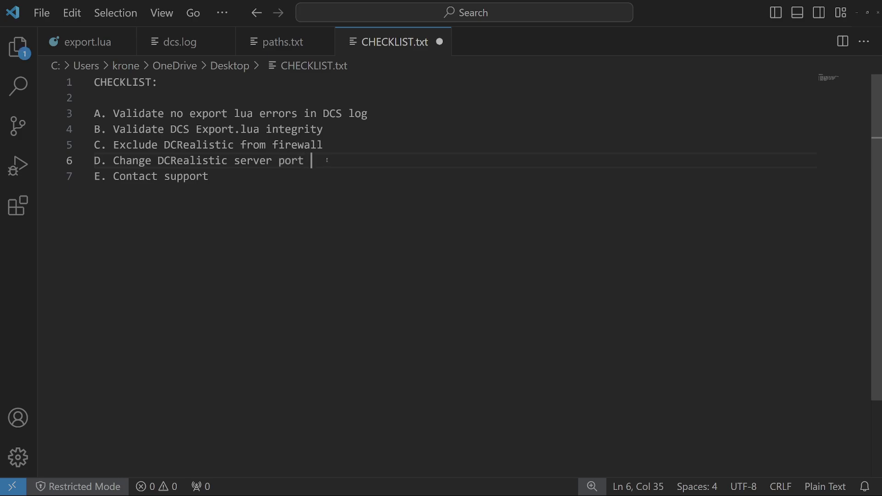
text(8473)
double_click(324, 173)
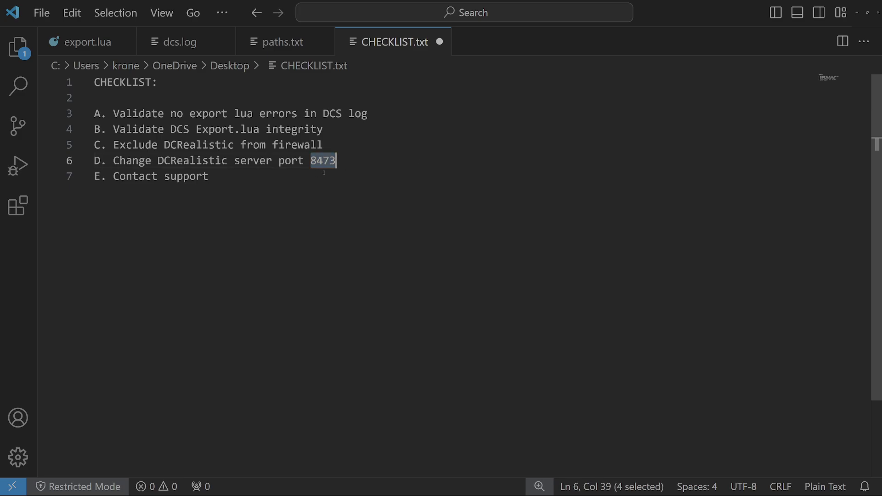
click(317, 161)
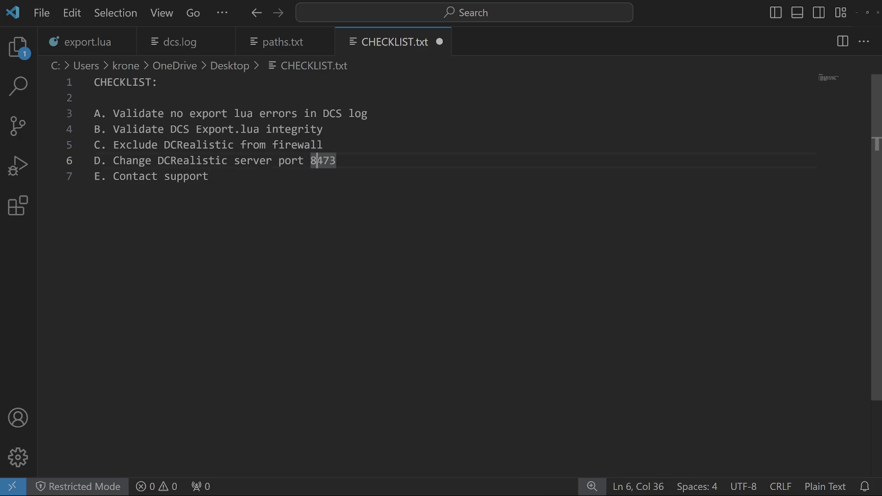
key(shift+End)
text(000)
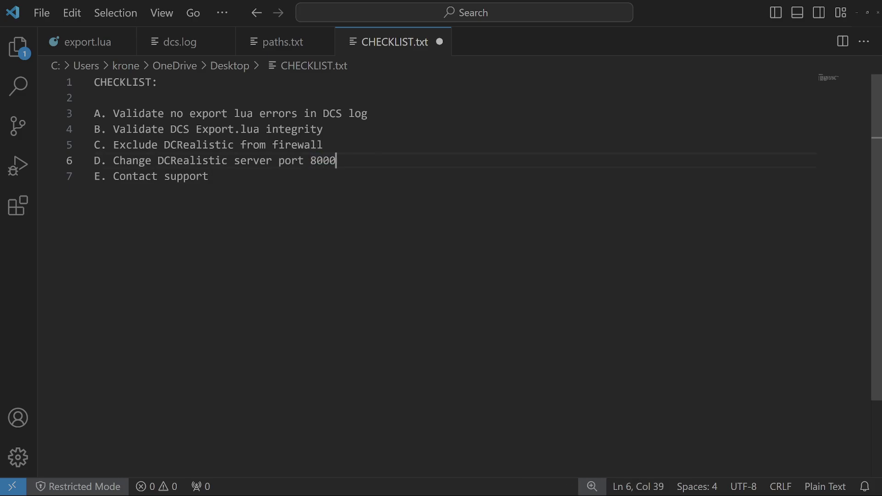
key(ctrl+d)
key(Escape)
Remove the example port number from checklist item D and highlight the item's text
double_click(315, 161)
key(BackSpace)
key(BackSpace)
key(Left)
key(Left)
click(308, 161)
drag(308, 161, 94, 161)
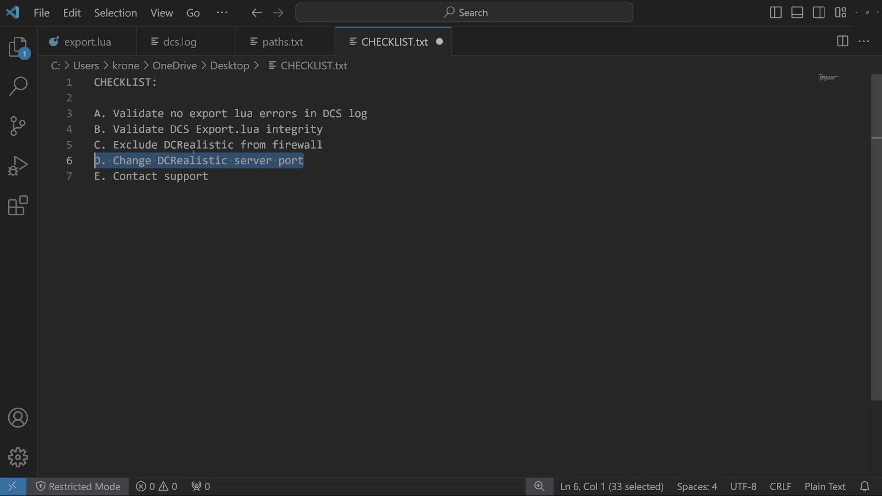
Highlight checklist item E, append rkApps.shop after Contact support, and remove the added address
click(228, 145)
drag(259, 176, 86, 180)
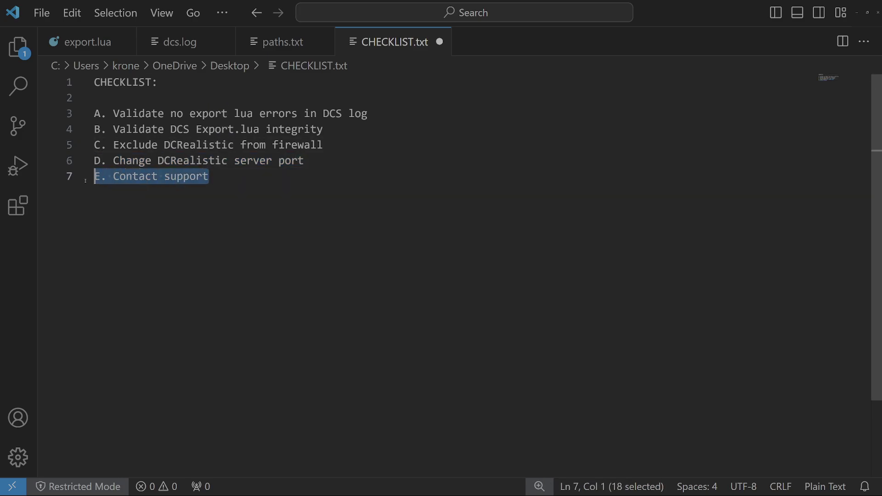
click(259, 180)
text(rkAp)
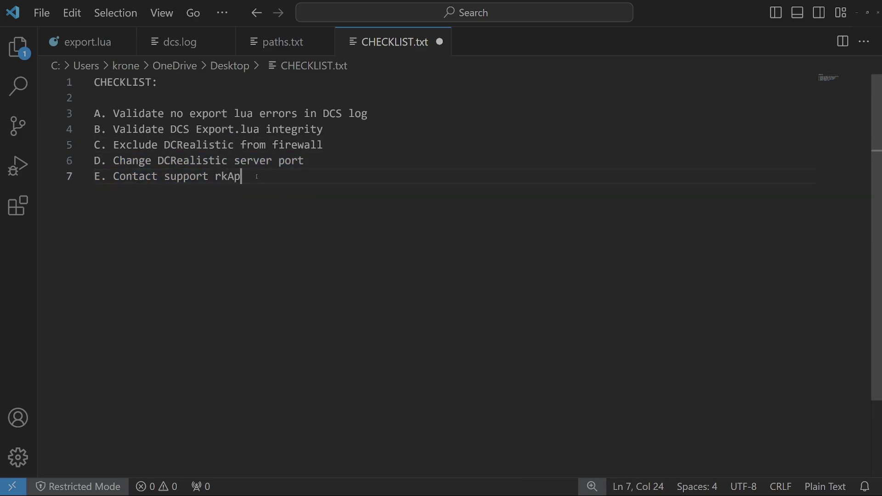
text(ps.shop)
drag(286, 178, 209, 177)
key(BackSpace)
Highlight checklist items A through E together and clear the selection
key(shift+Home)
key(shift+Up)
key(shift+Up)
key(shift+Up)
key(shift+Up)
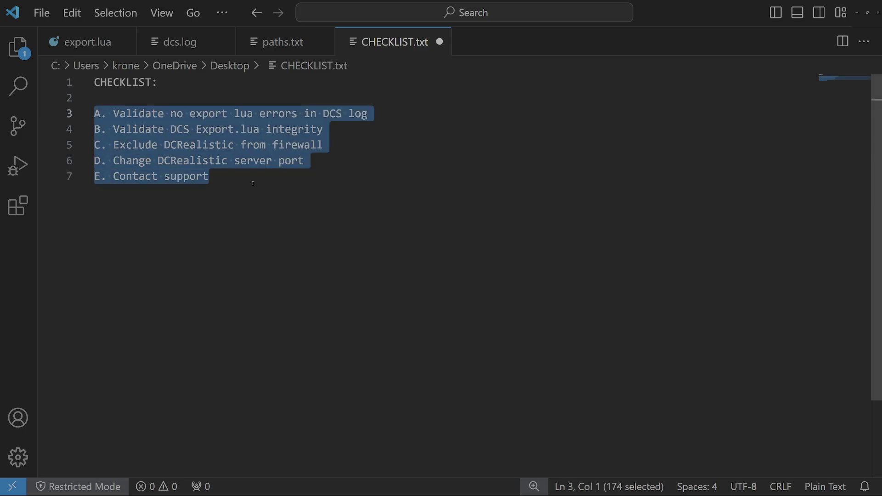
click(253, 183)
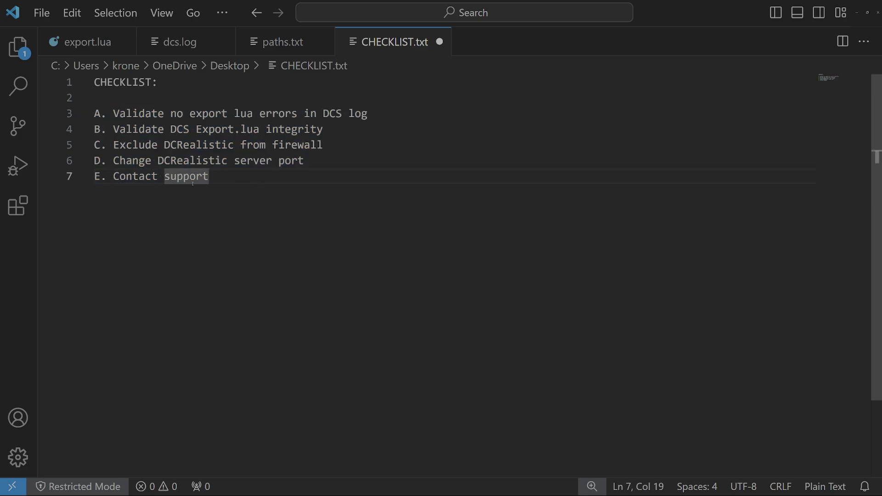